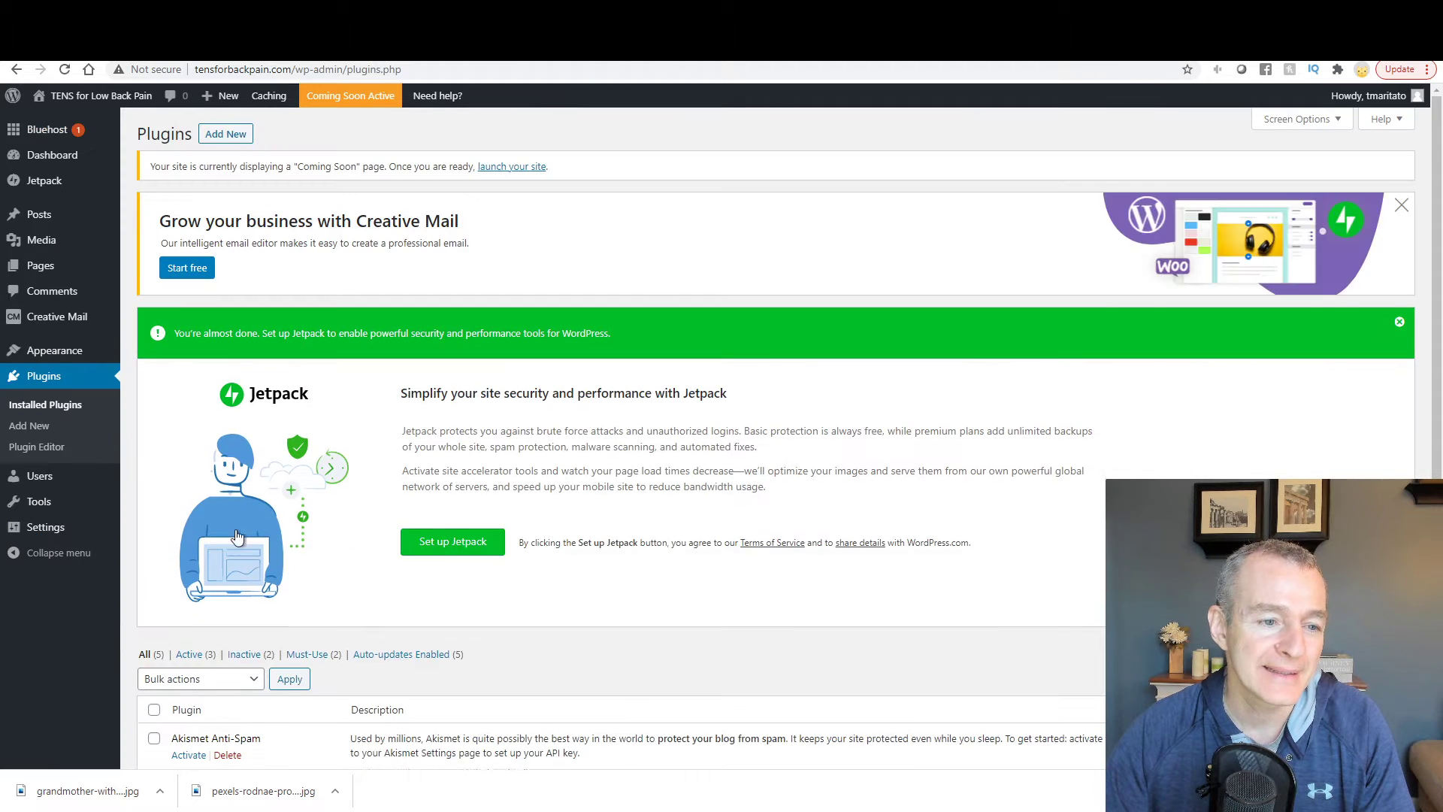
# Step: Deactivate the Creative Mail plugin with the reason "It's a temporary deactivation", and deactivate the Jetpack plugin
pyautogui.scroll(-3, 446, 542)
pyautogui.scroll(-2, 446, 543)
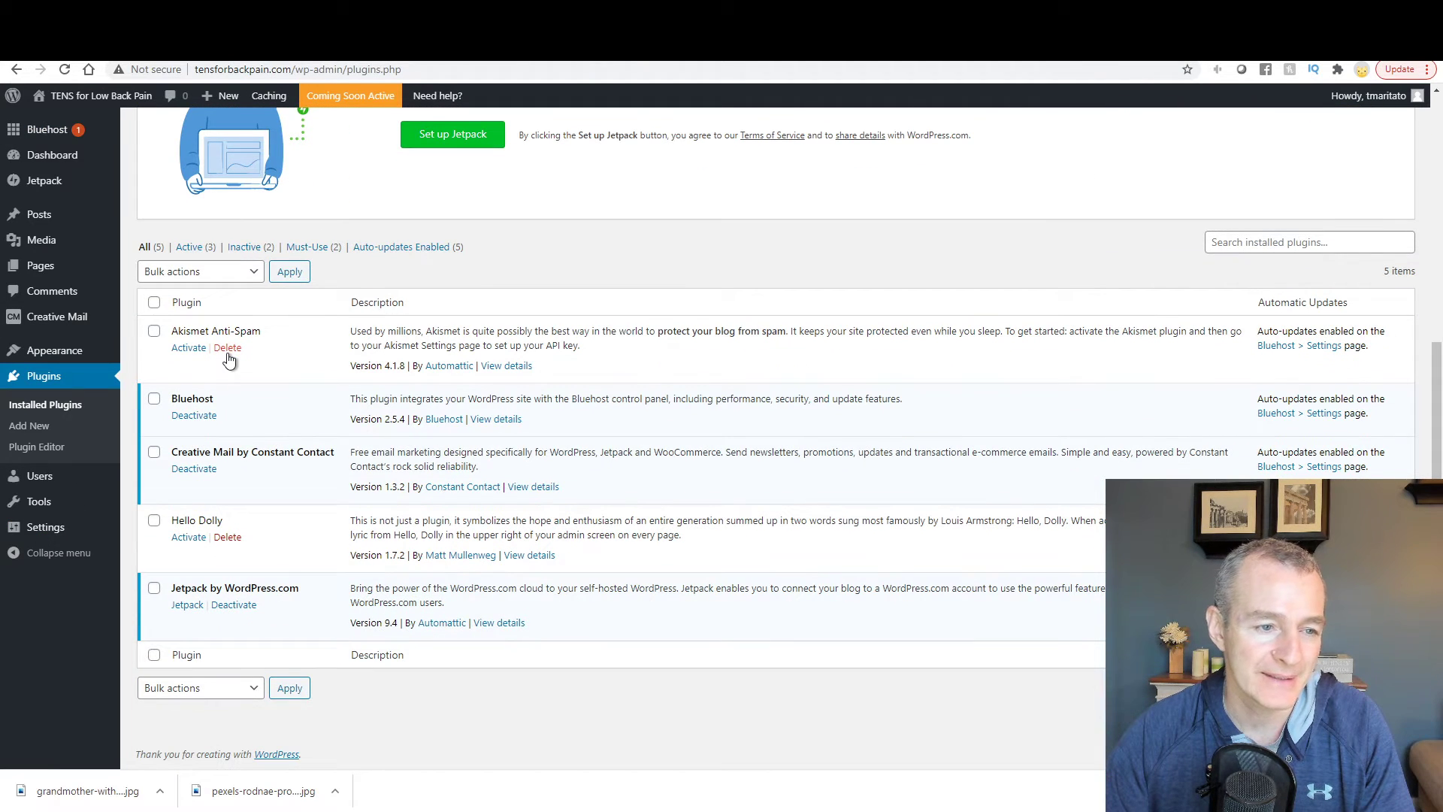
pyautogui.click(203, 474)
pyautogui.click(616, 469)
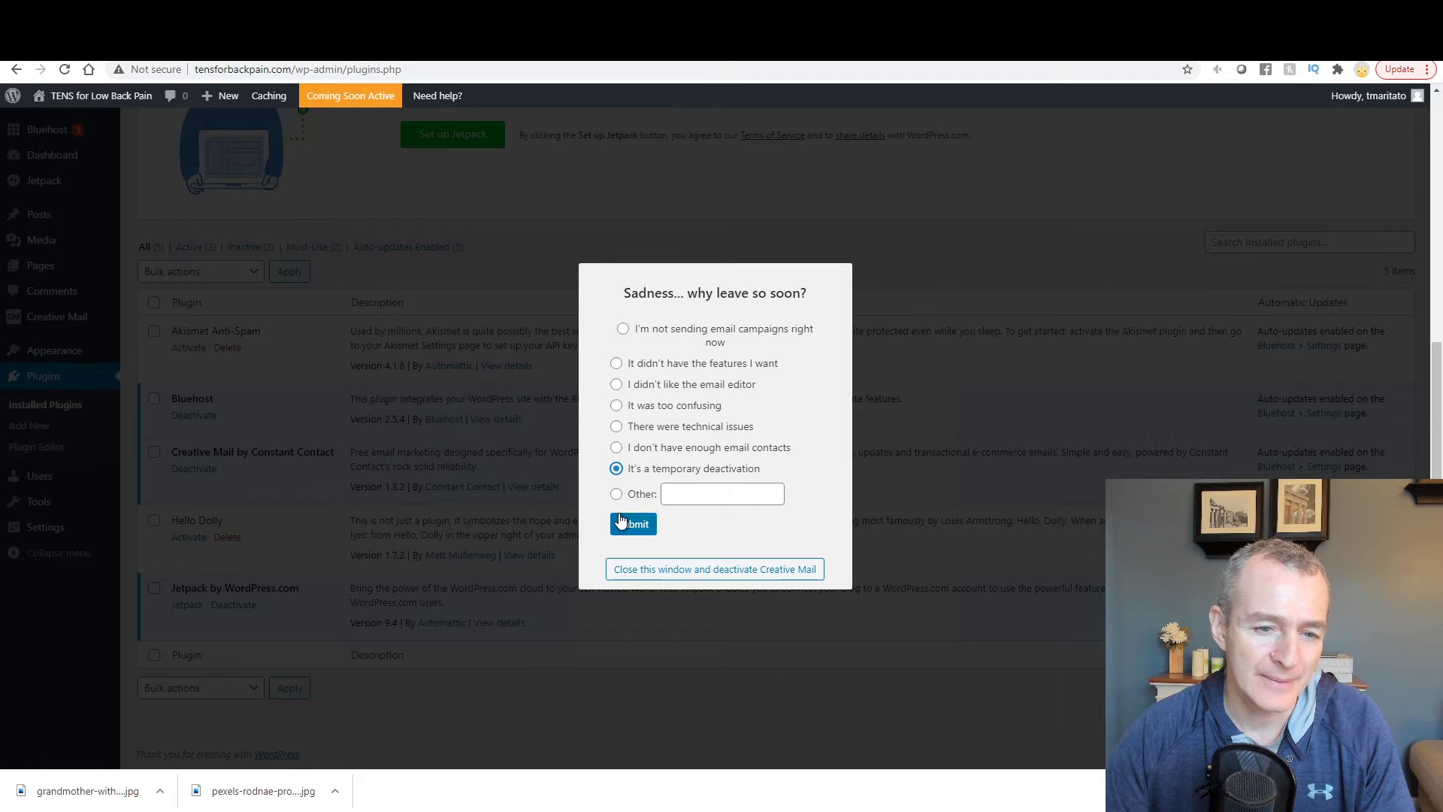
pyautogui.click(621, 522)
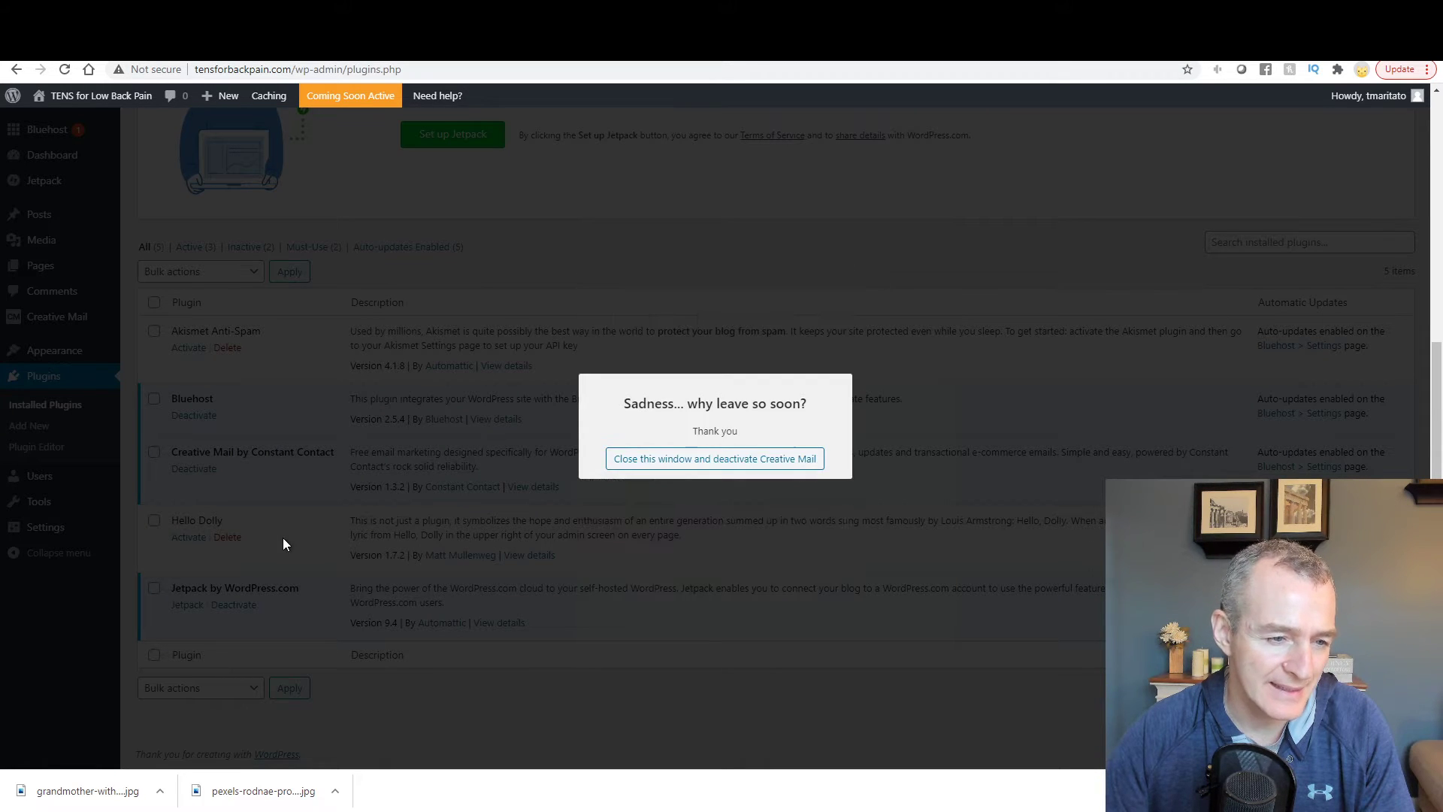
pyautogui.click(793, 467)
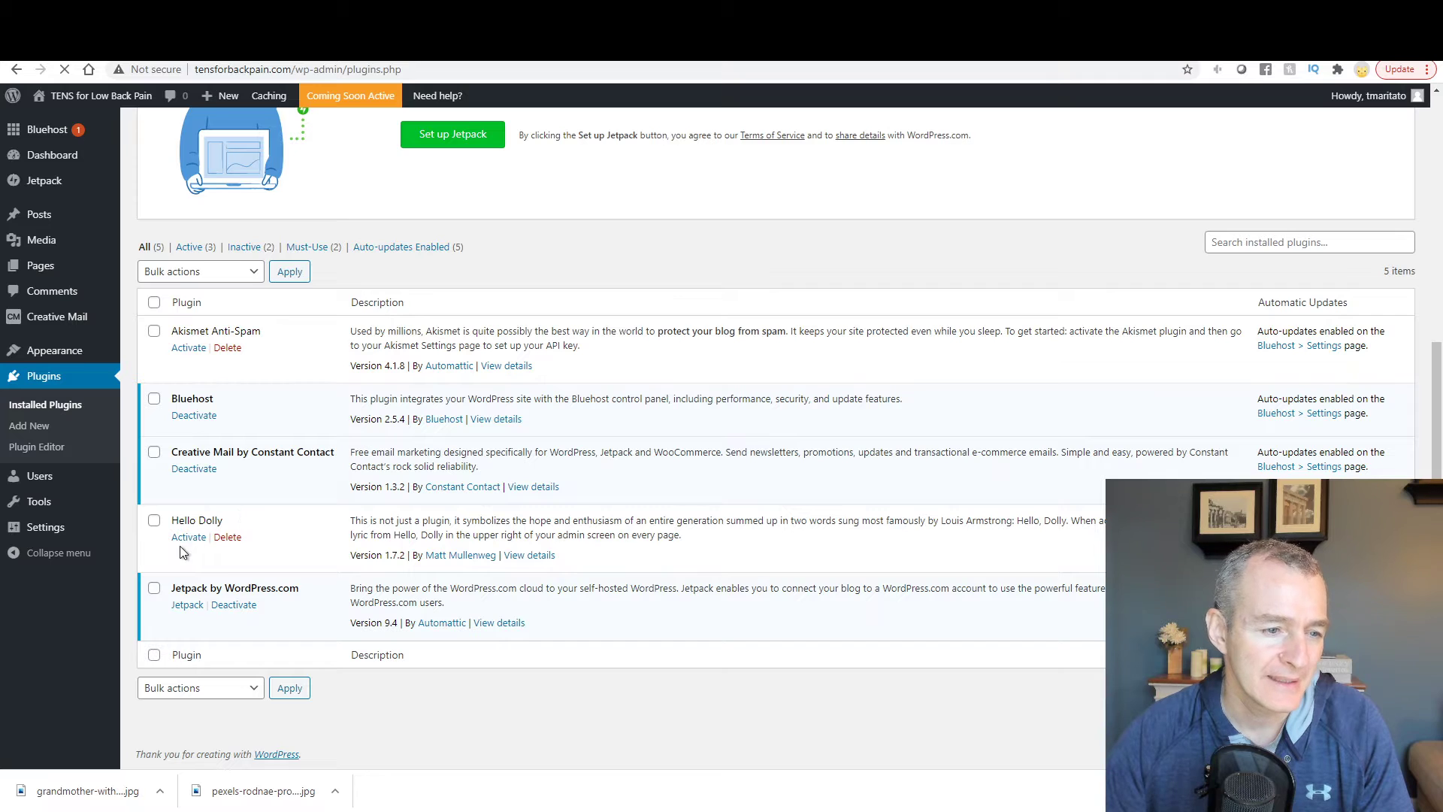
pyautogui.scroll(-4, 242, 594)
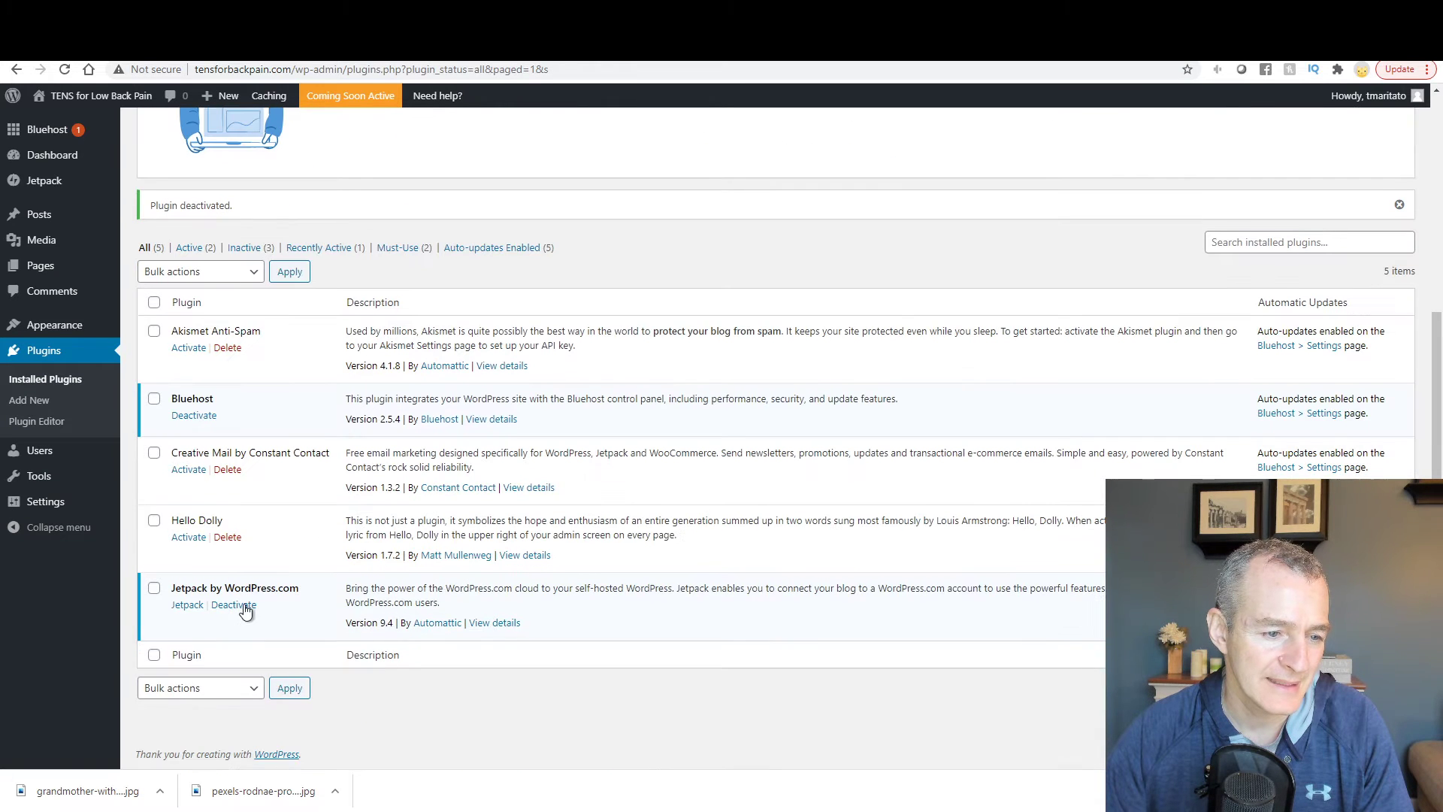
pyautogui.click(246, 608)
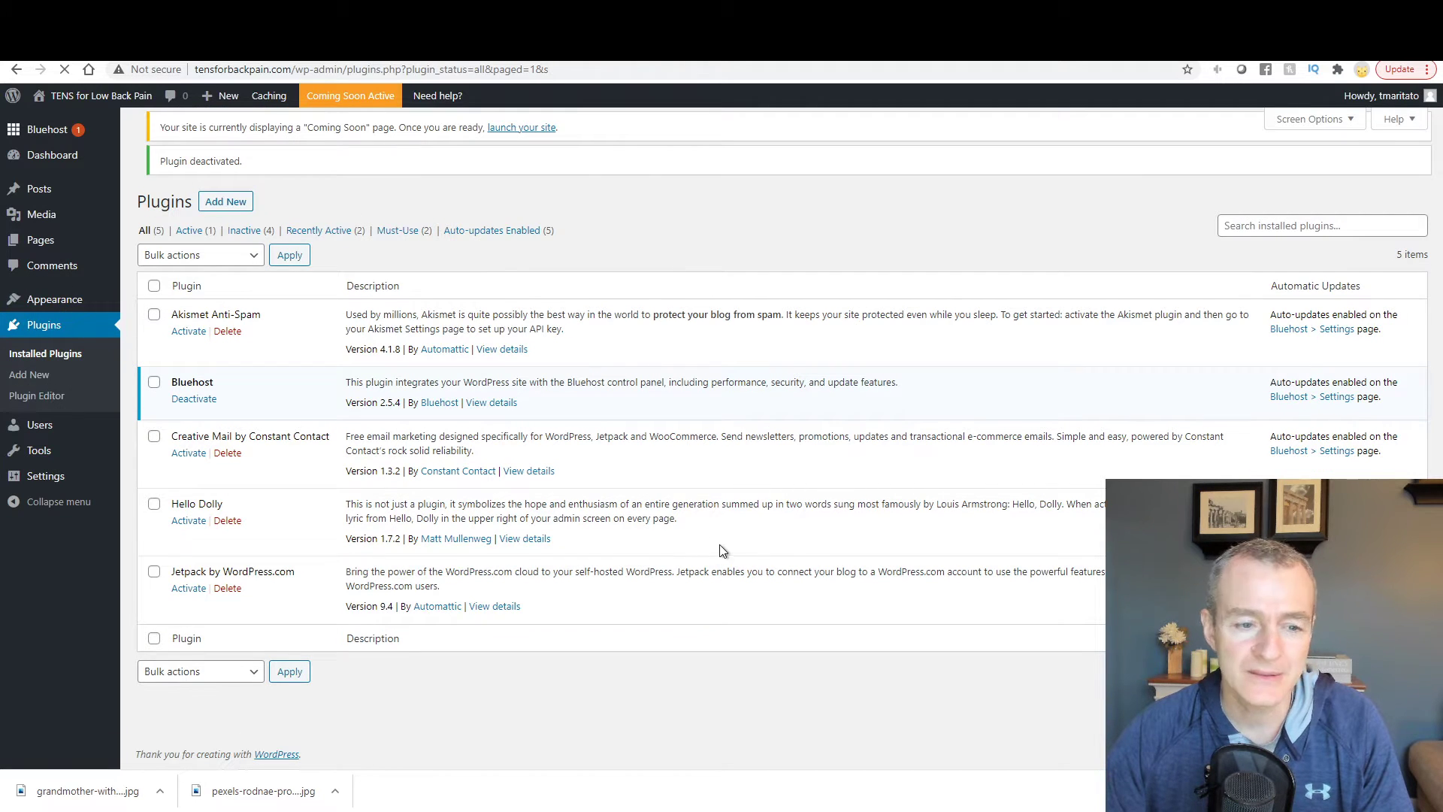
# Step: Try to bulk delete the Akismet Anti-Spam, Creative Mail, Hello Dolly and Jetpack plugins
pyautogui.click(154, 572)
pyautogui.click(154, 504)
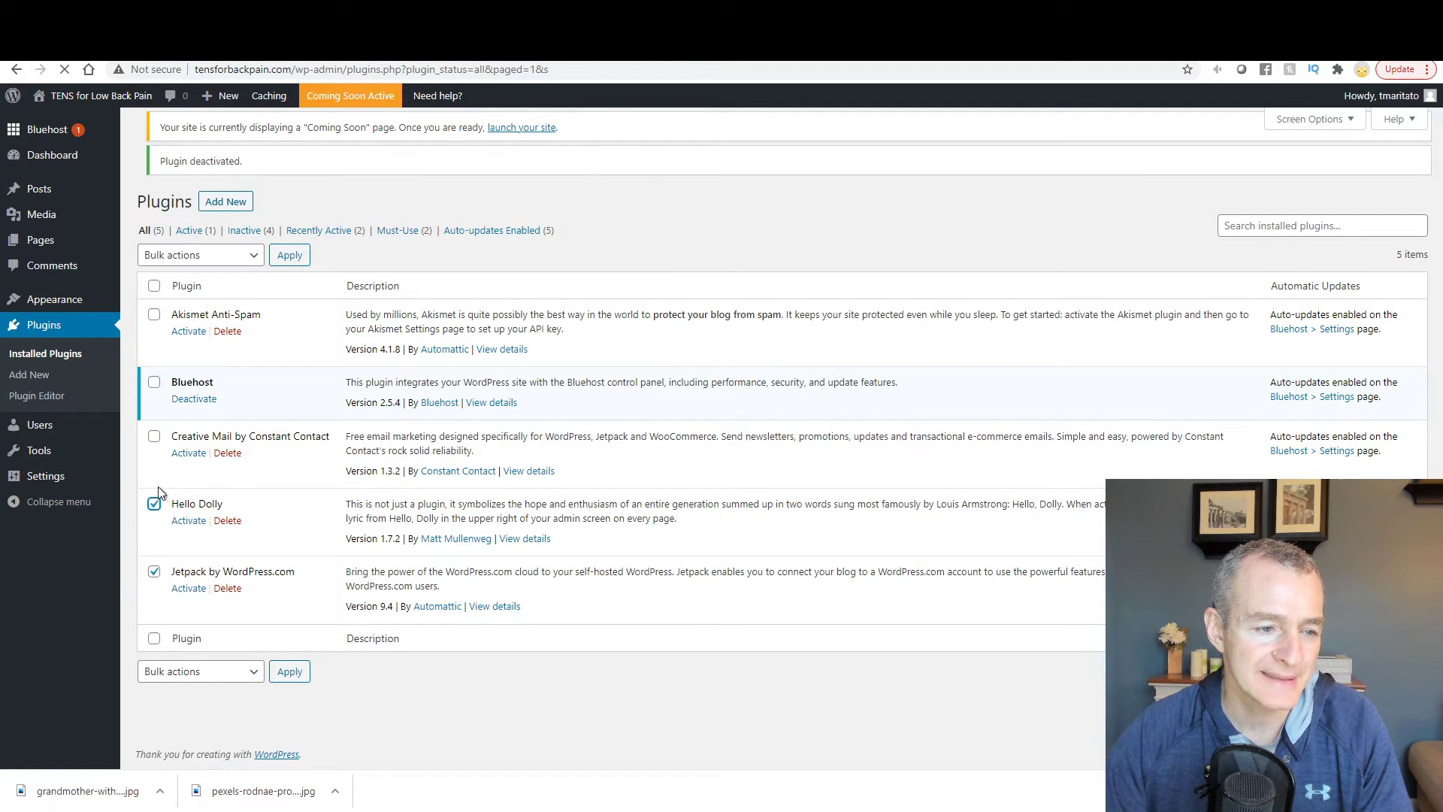
pyautogui.click(154, 435)
pyautogui.click(154, 314)
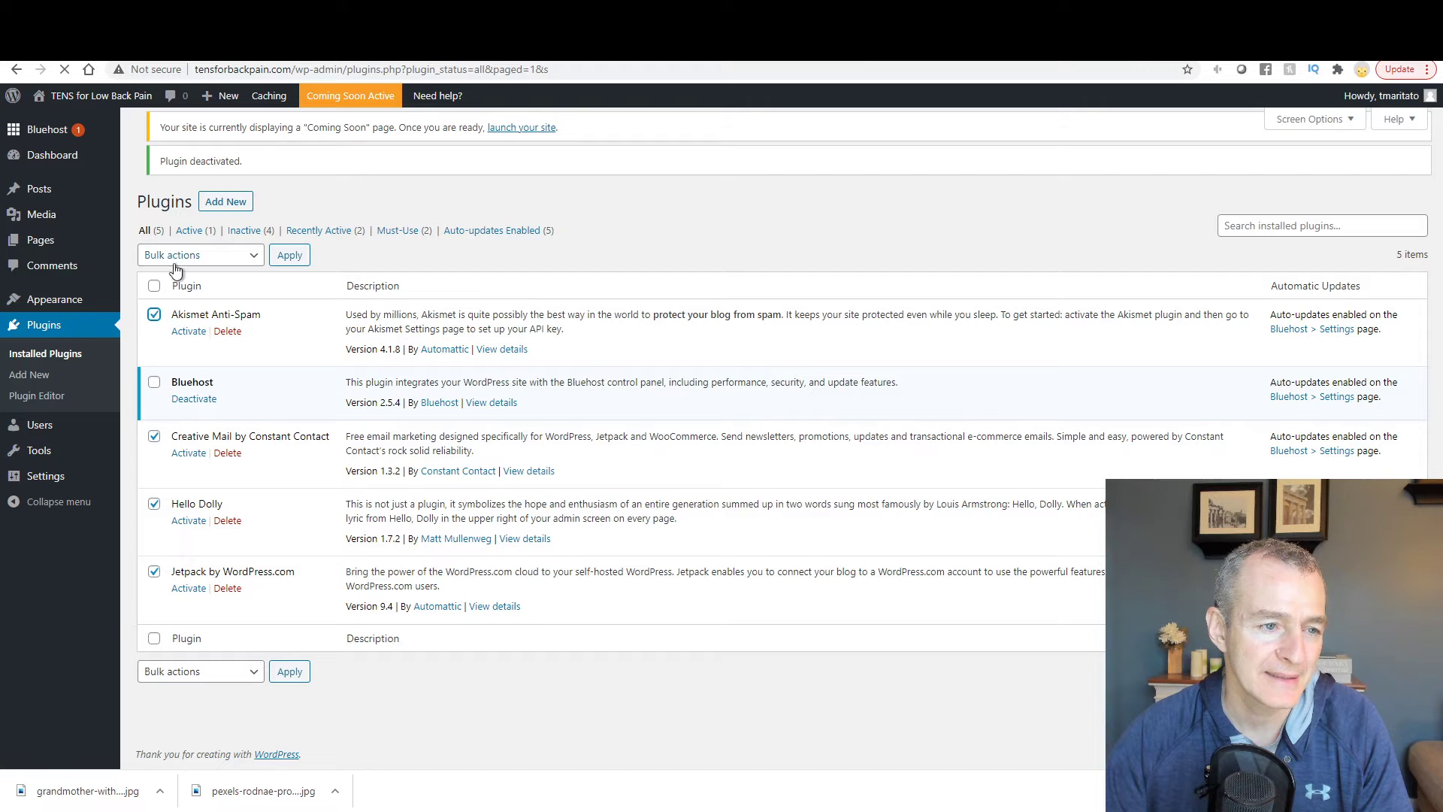
pyautogui.click(180, 263)
pyautogui.click(187, 332)
pyautogui.click(301, 257)
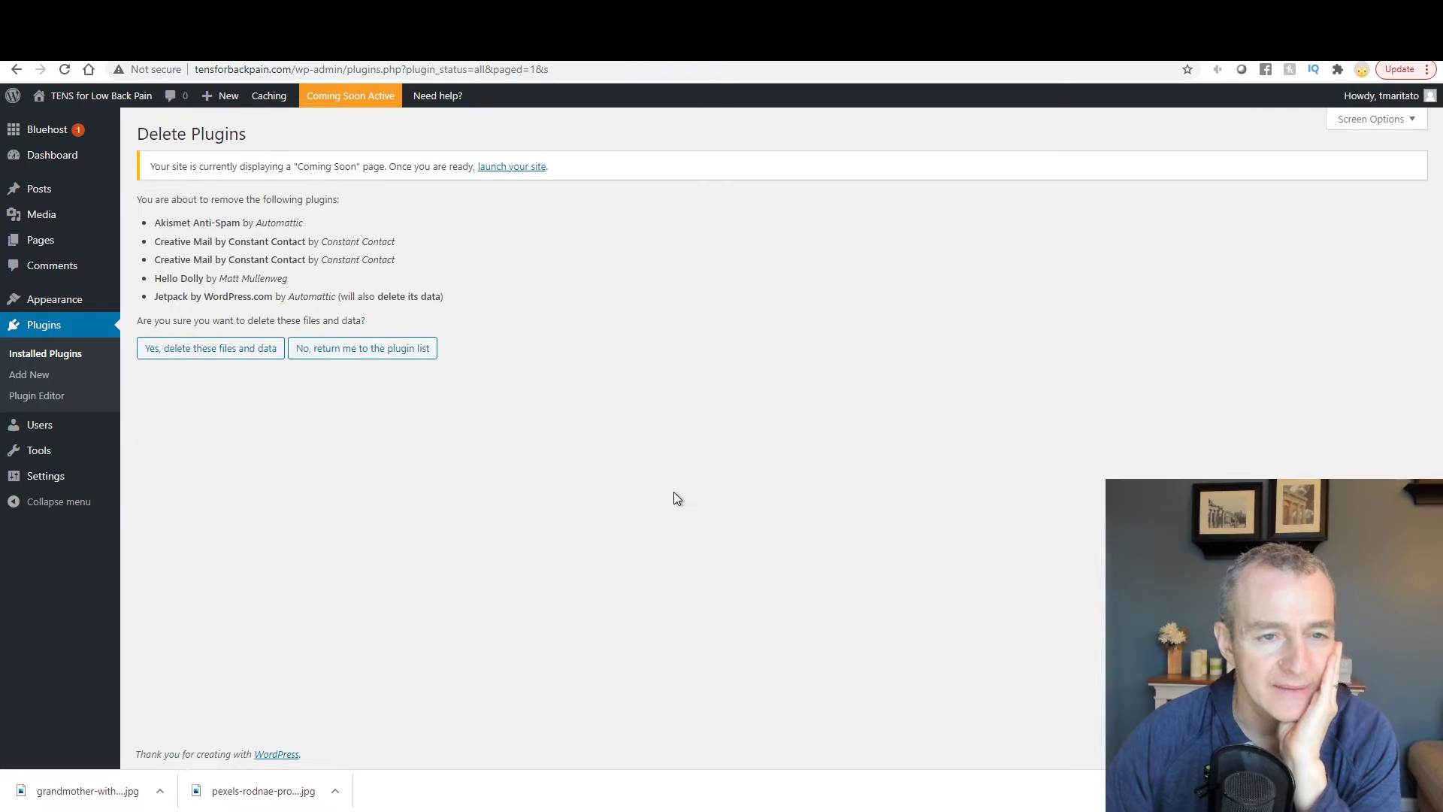
# Step: Try to open the installed themes page, and return from the login page to the TENS for Low Back Pain site
pyautogui.moveTo(46, 304)
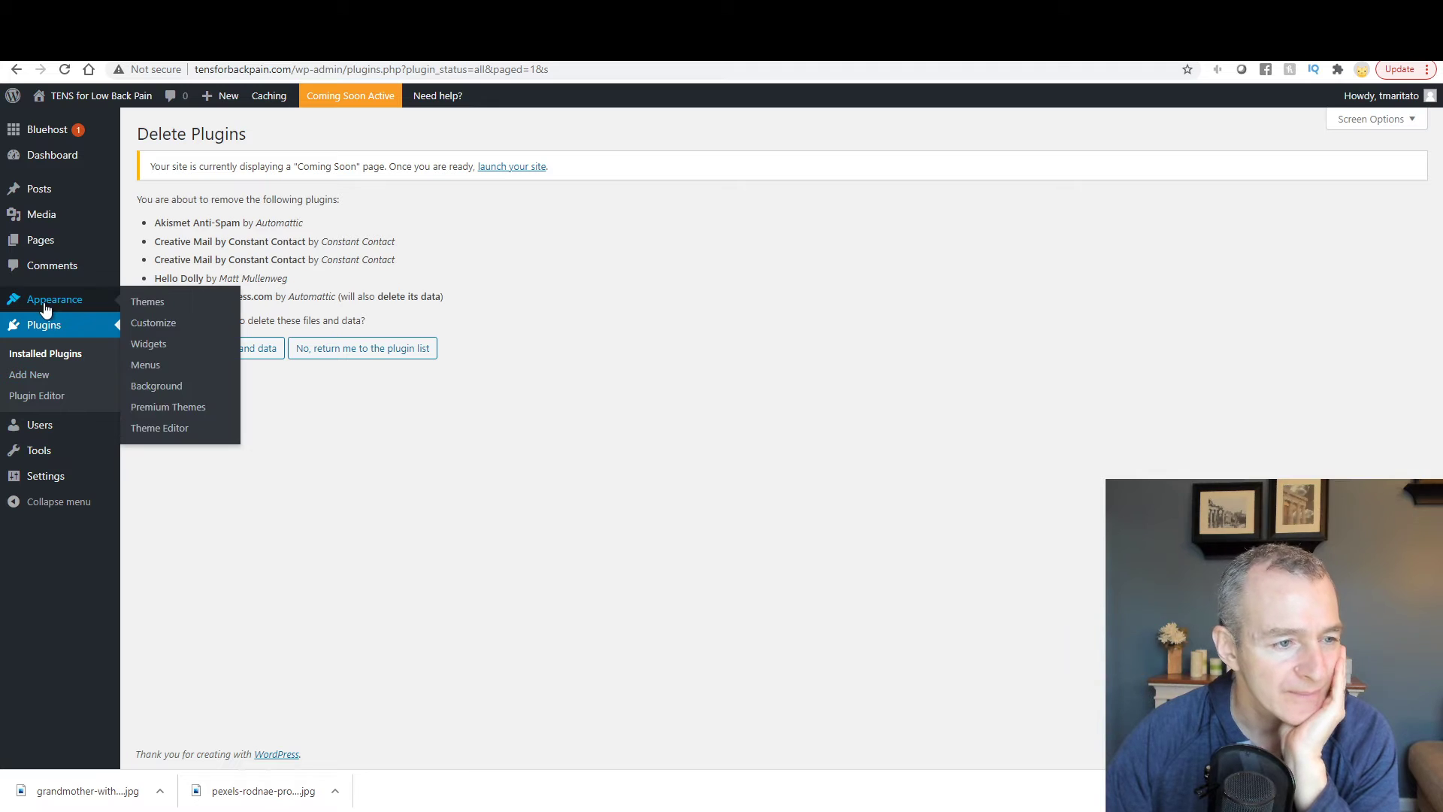
pyautogui.click(156, 306)
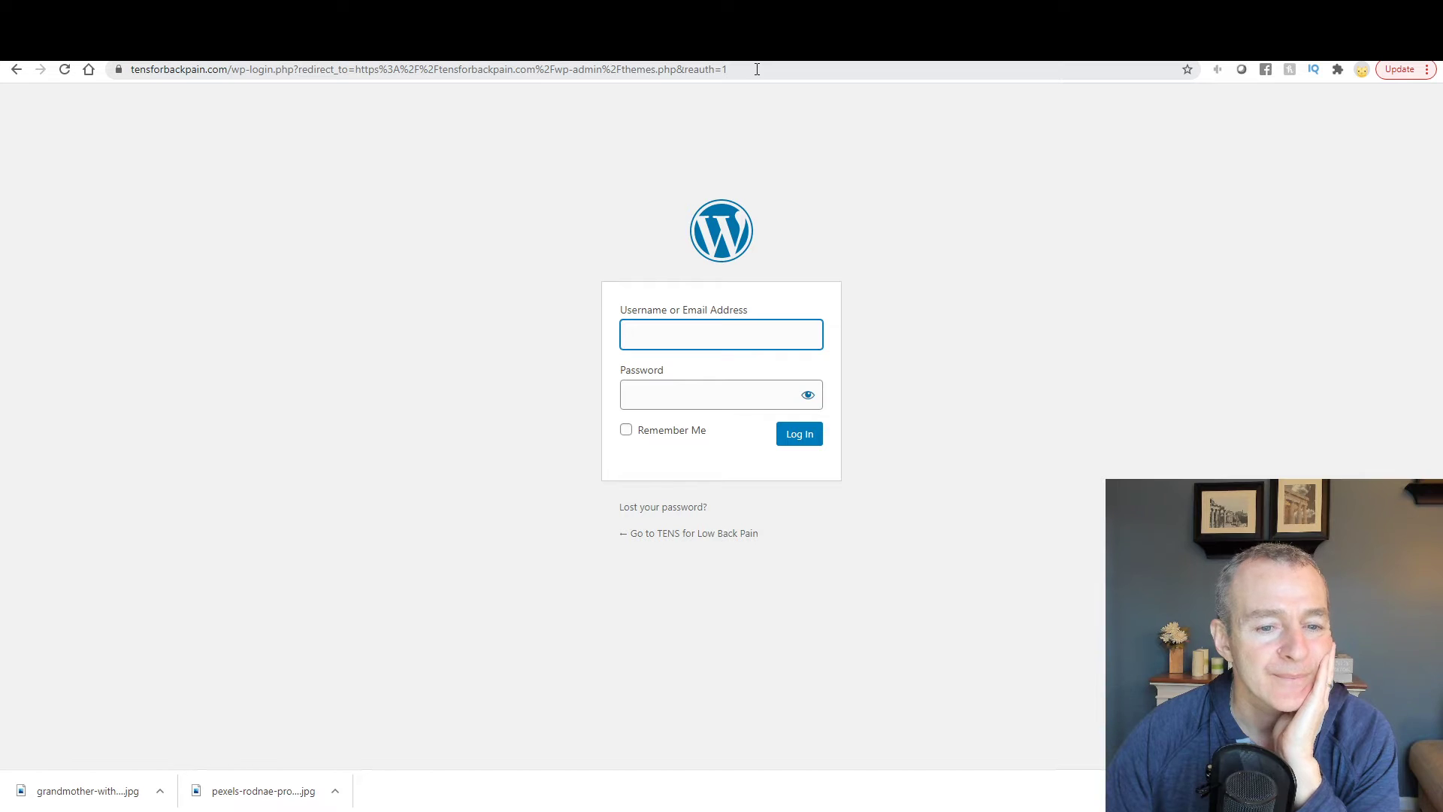
pyautogui.click(728, 535)
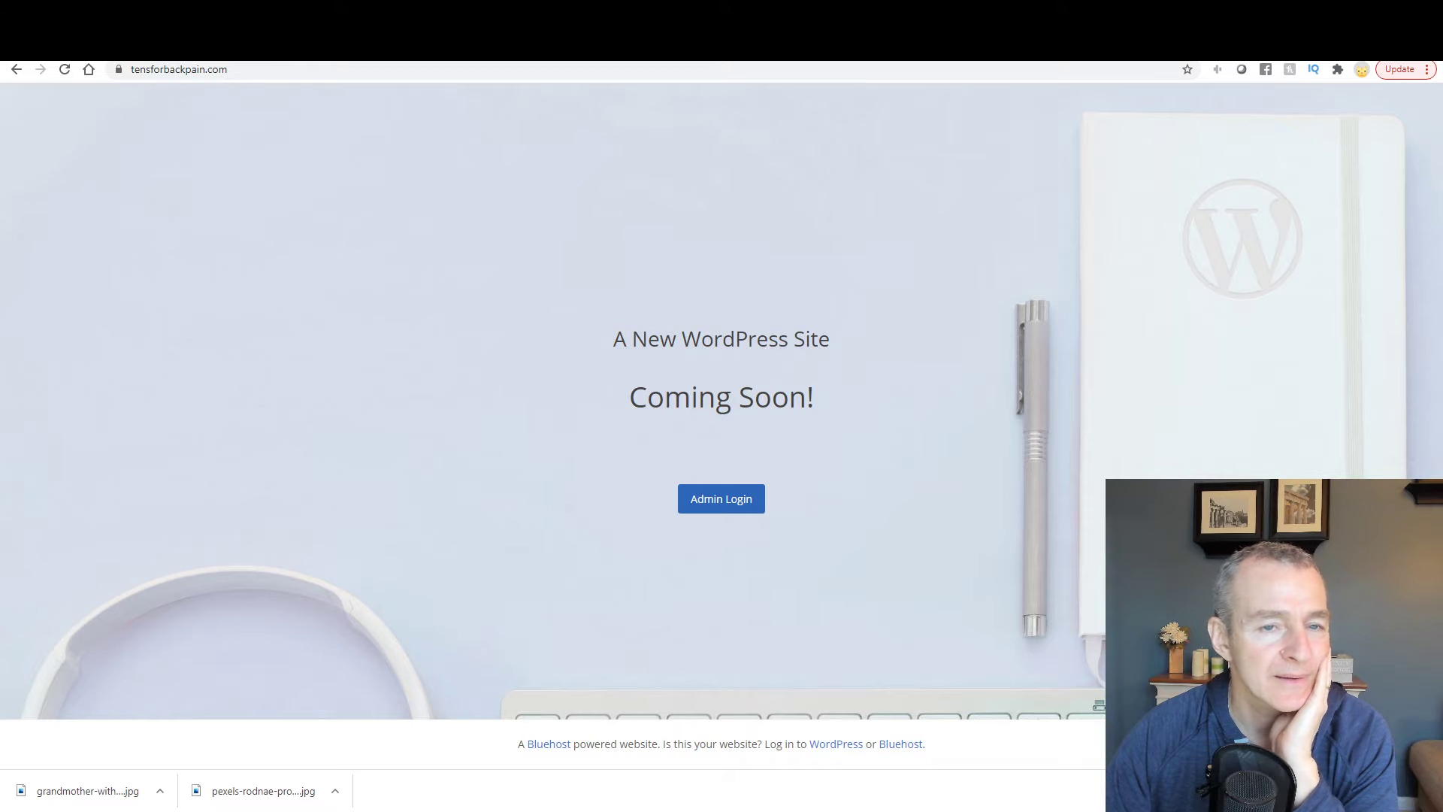
# Step: Go to bluehost.com and log in to the hosting account
pyautogui.click(517, 71)
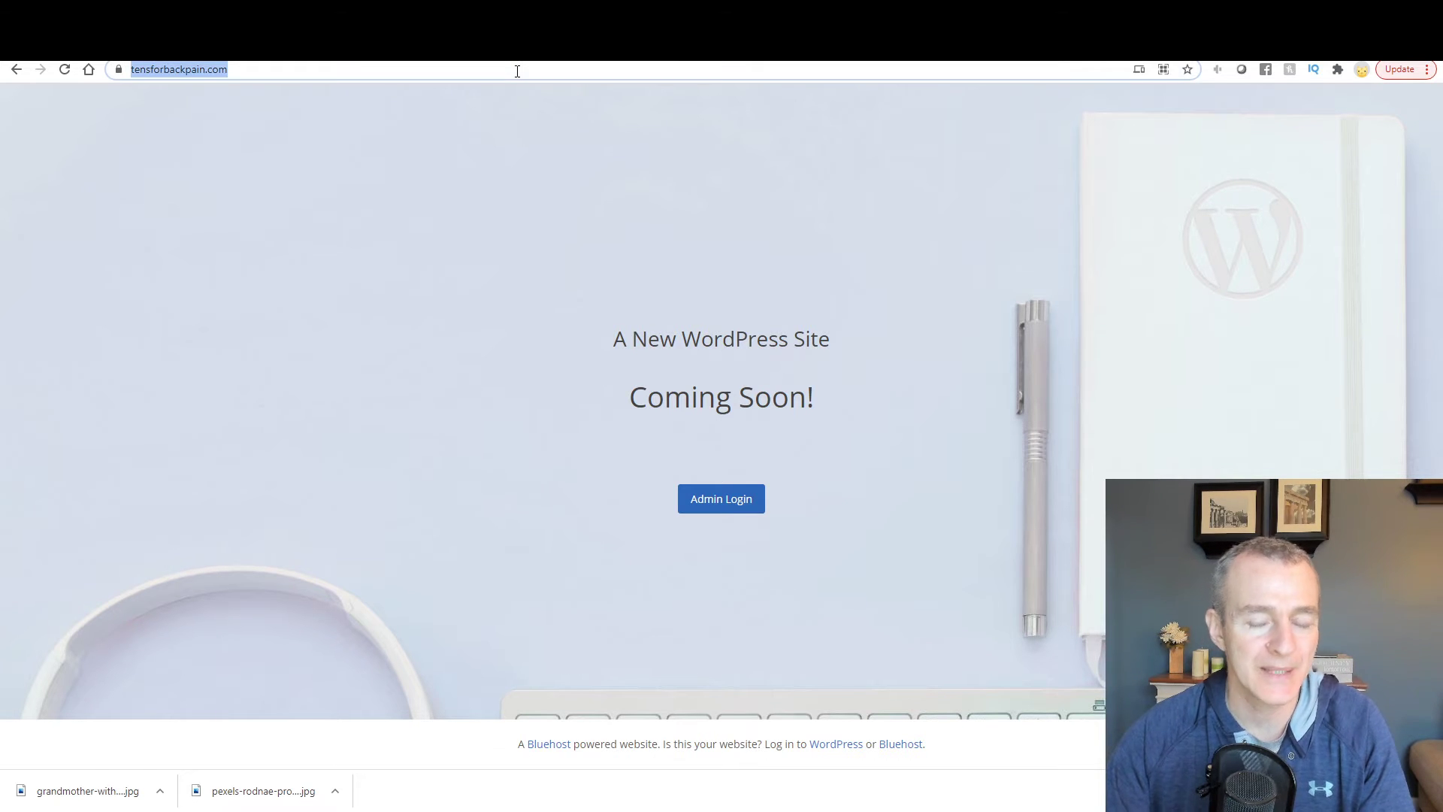
pyautogui.write('bluehost.com')
pyautogui.press('Return')
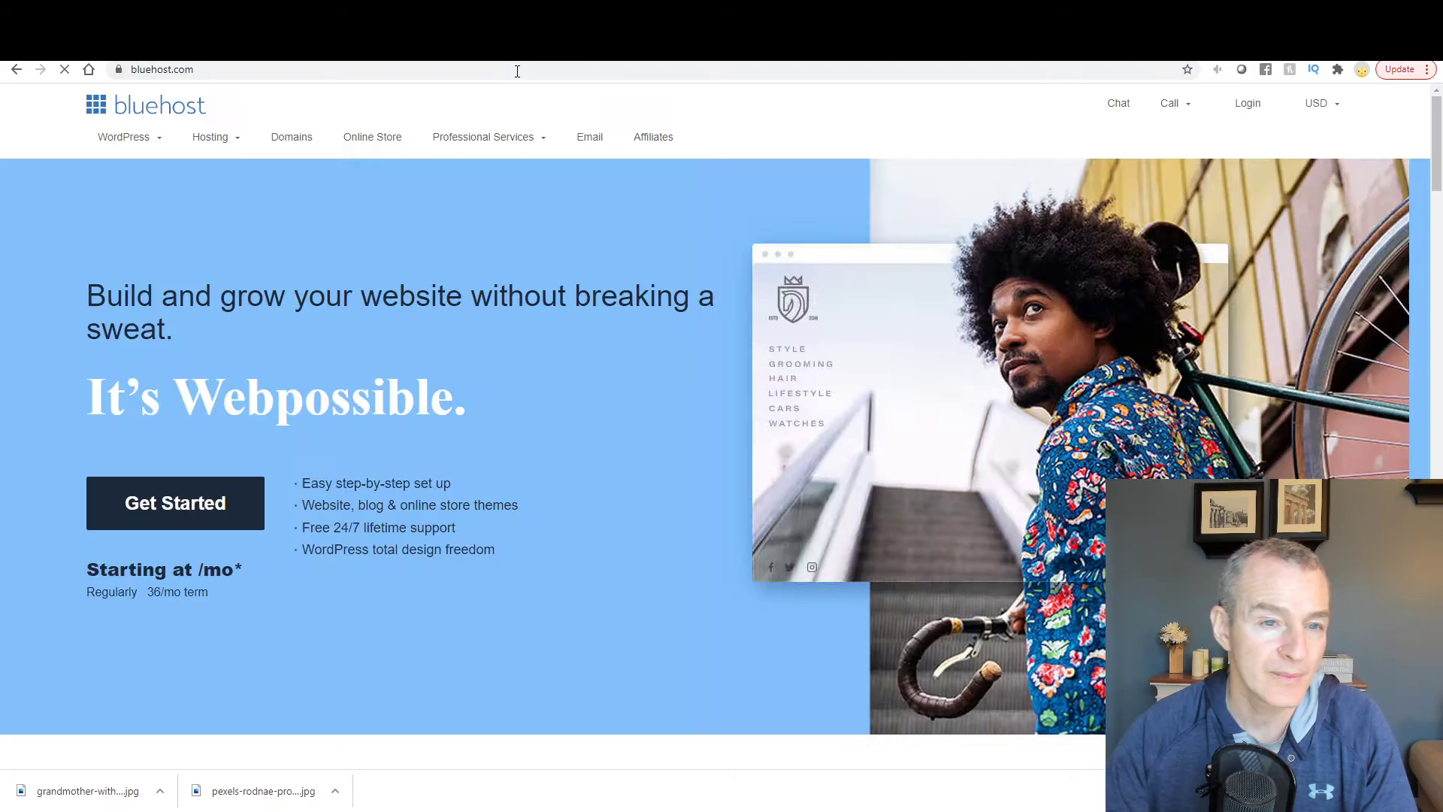
pyautogui.click(1246, 107)
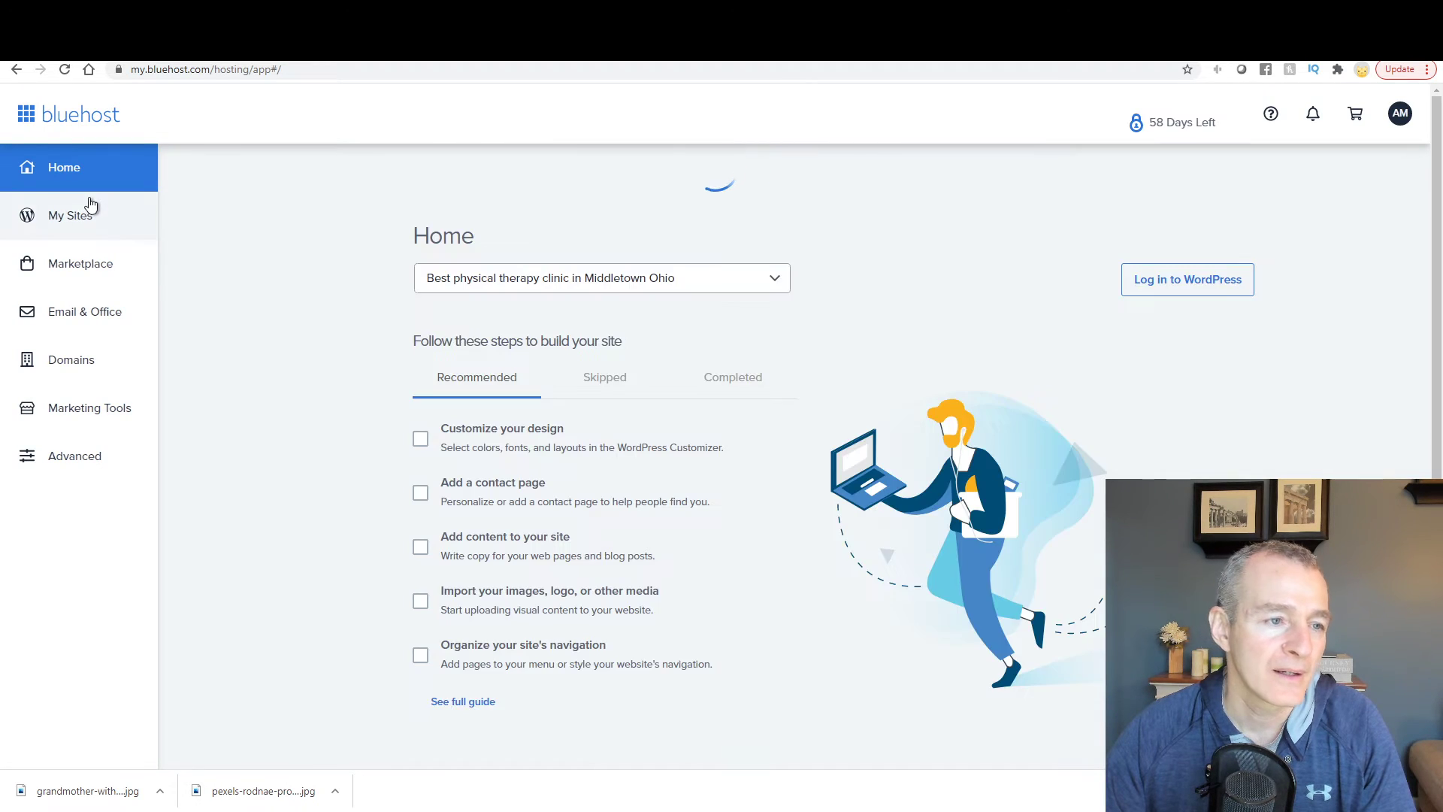
# Step: Open the management page for the tensforbackpain.com site and log in to its WordPress admin from there
pyautogui.click(90, 218)
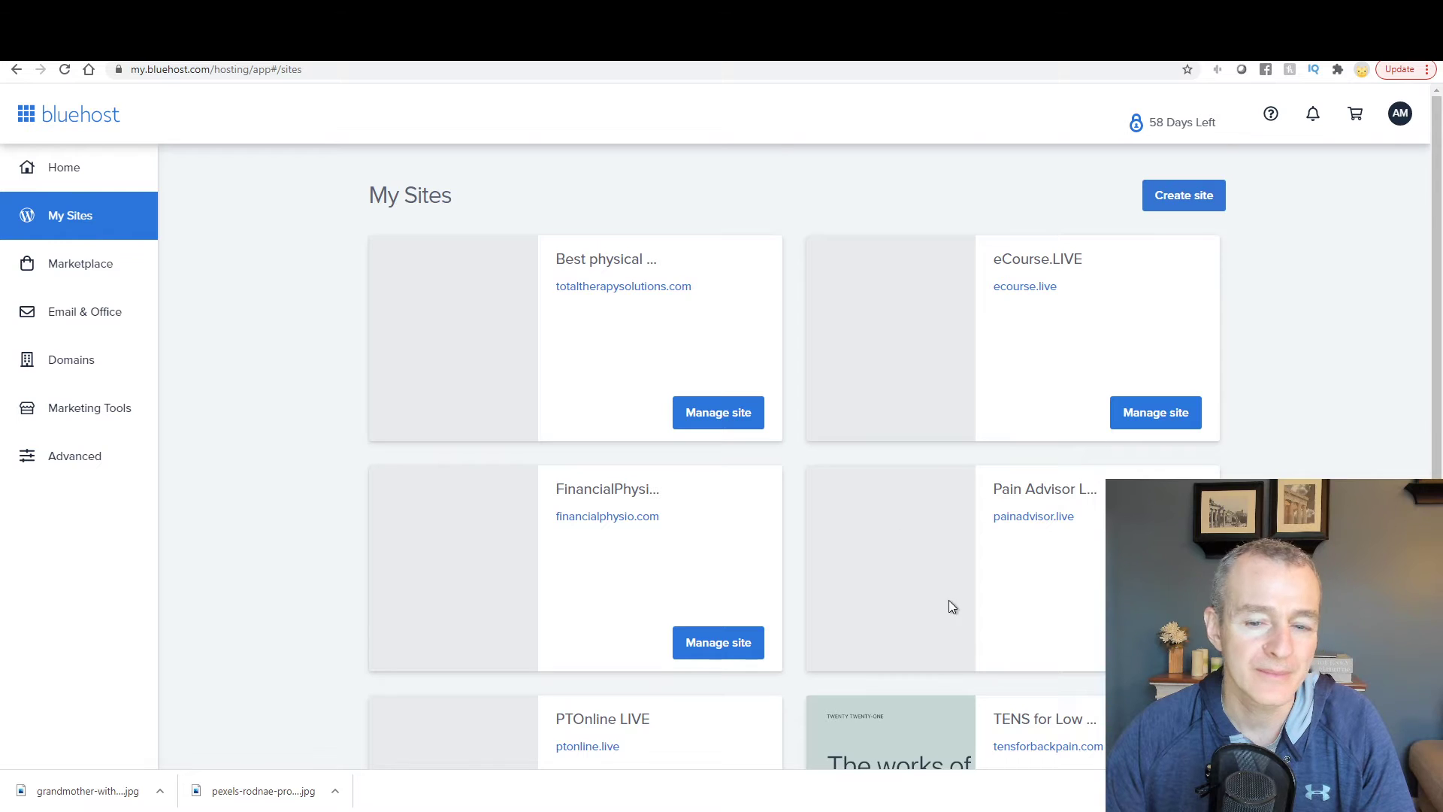
pyautogui.scroll(-3, 950, 606)
pyautogui.click(1019, 522)
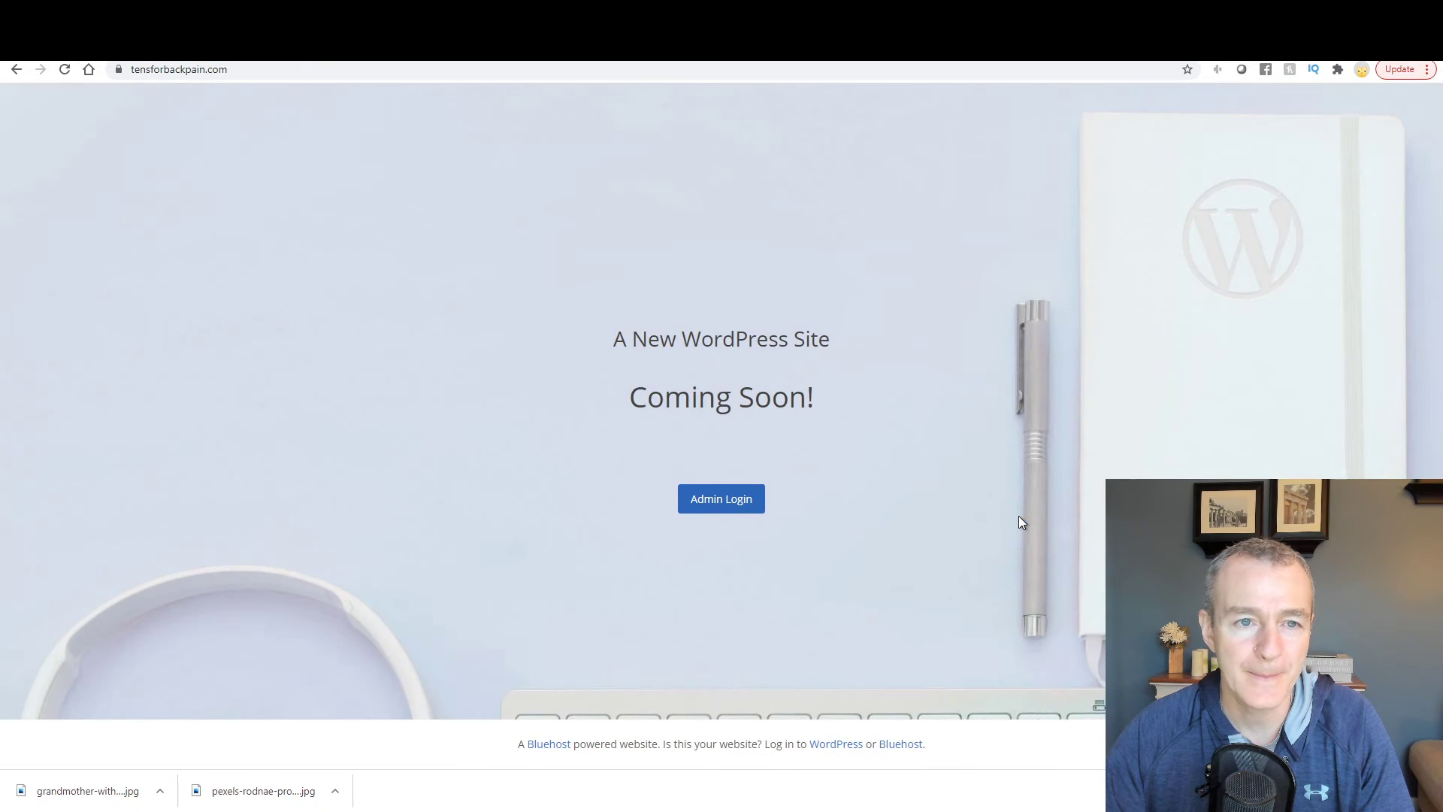
pyautogui.click(16, 69)
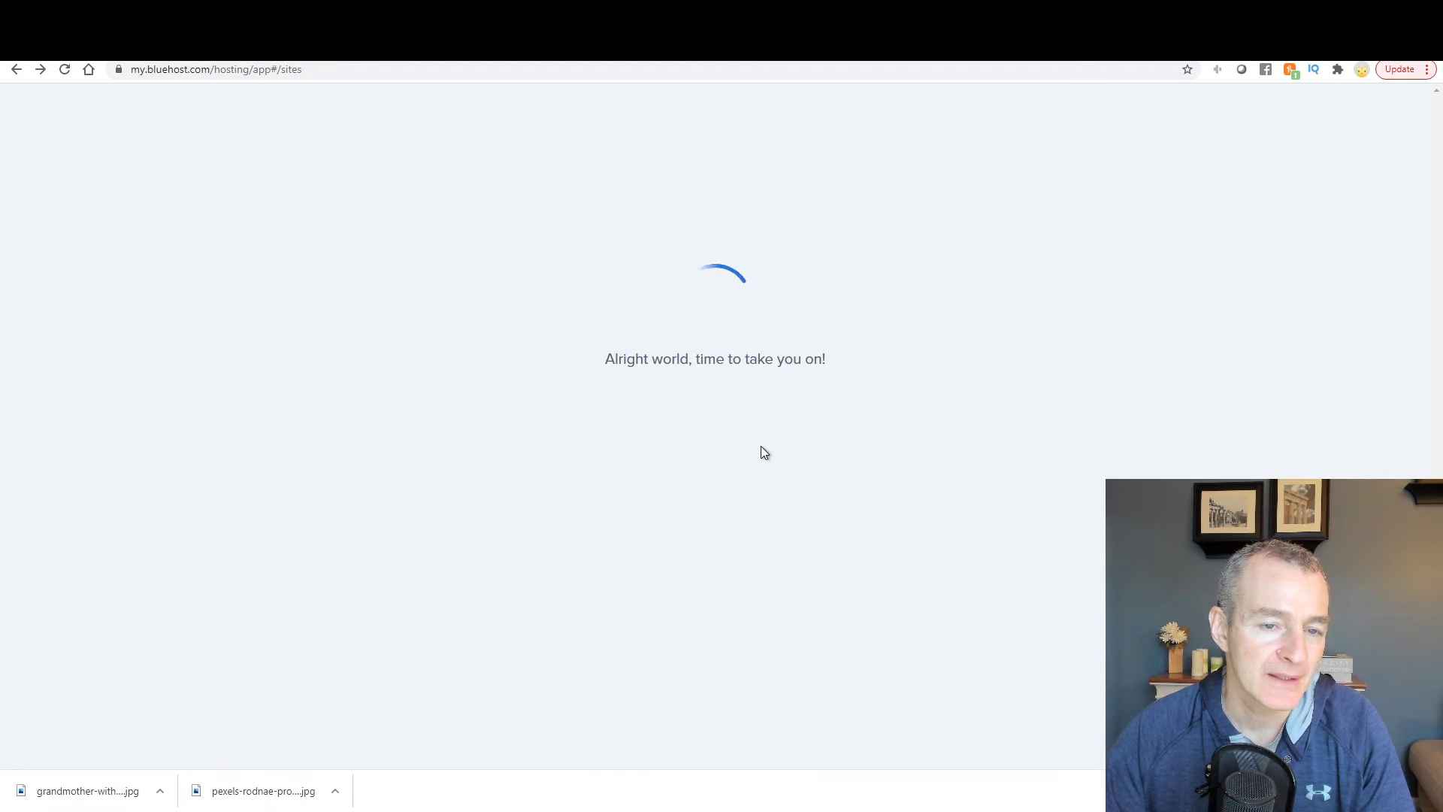
pyautogui.scroll(-3, 760, 451)
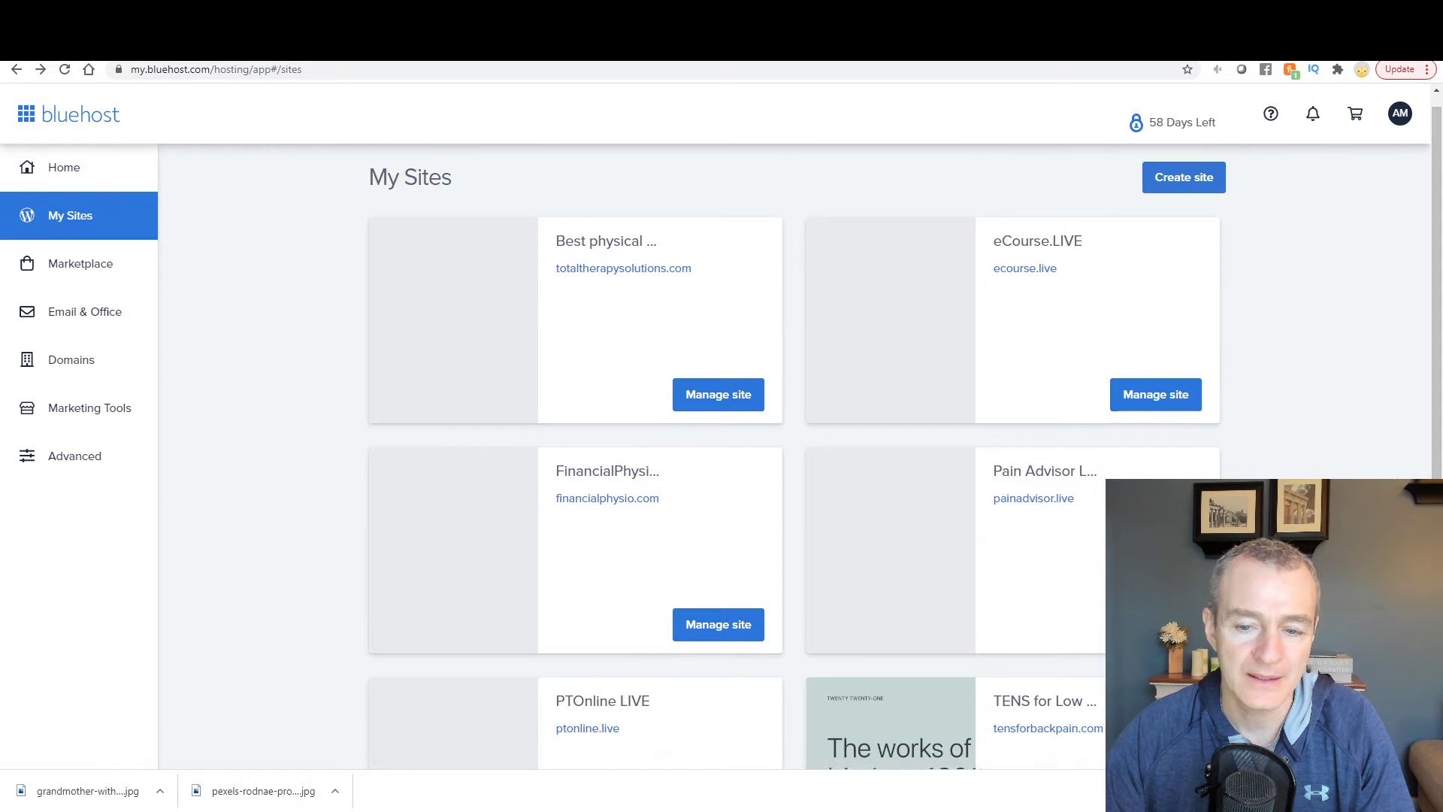
pyautogui.click(1156, 187)
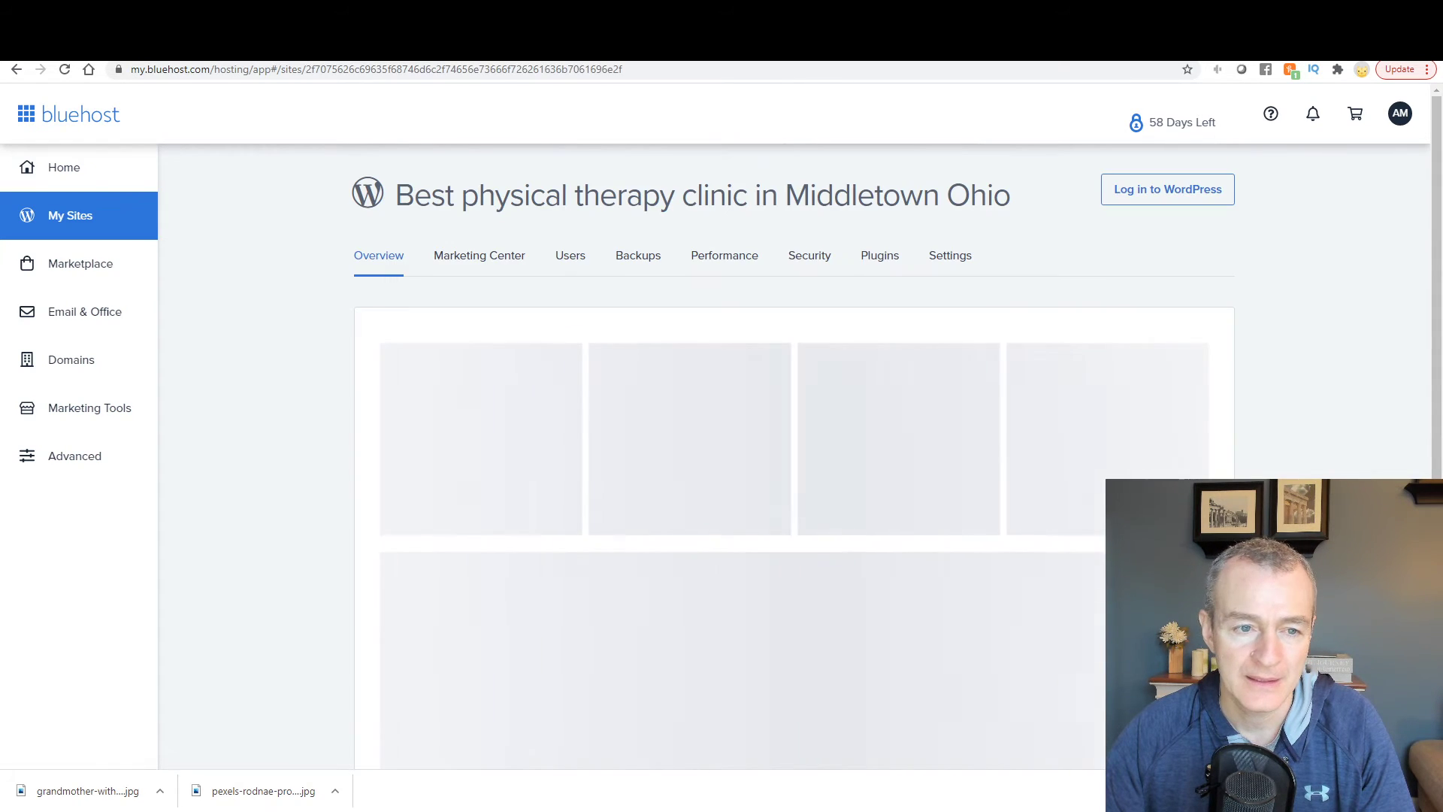
pyautogui.click(1171, 189)
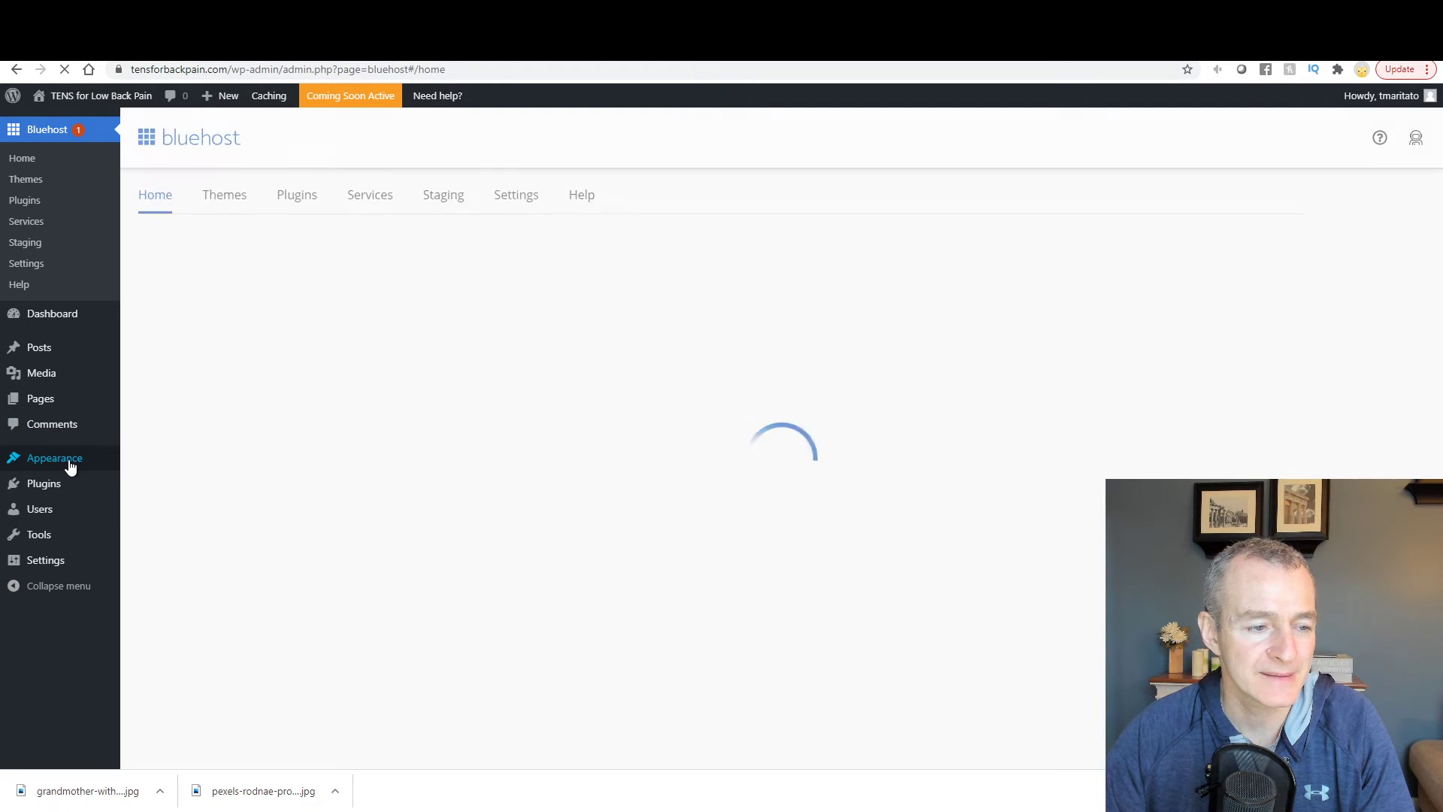
# Step: Open the installed themes and delete the Sinatra theme
pyautogui.moveTo(69, 466)
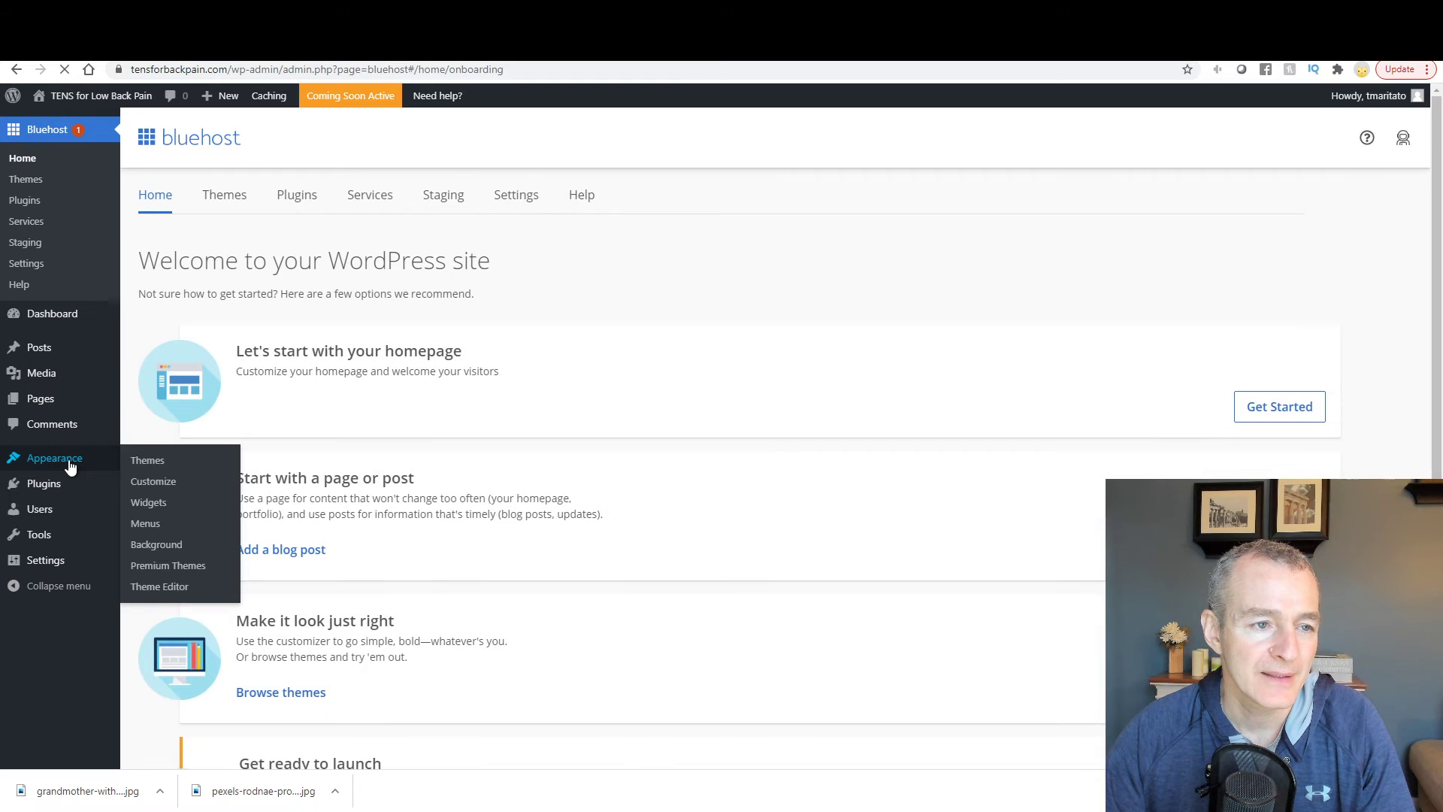
pyautogui.click(151, 461)
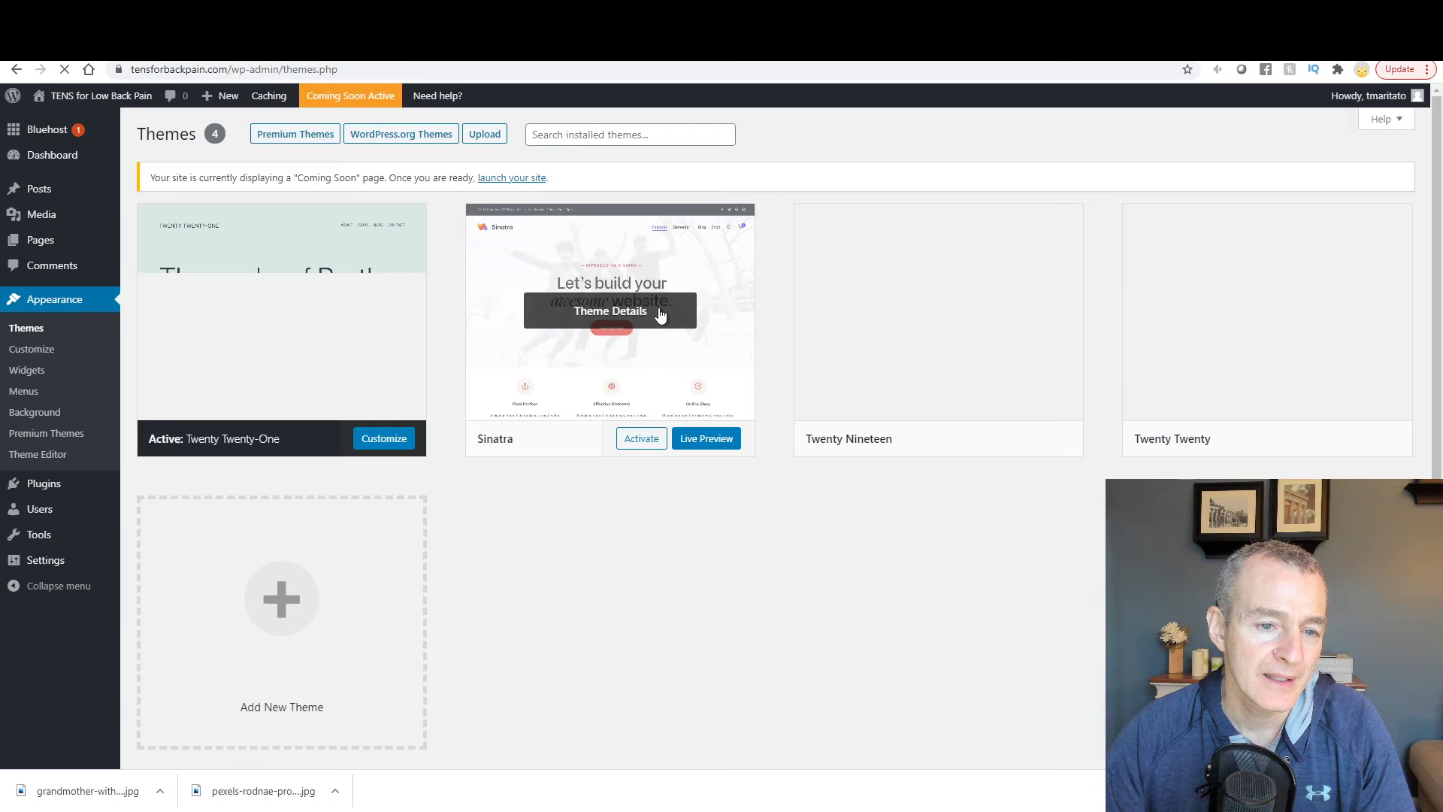
pyautogui.click(661, 314)
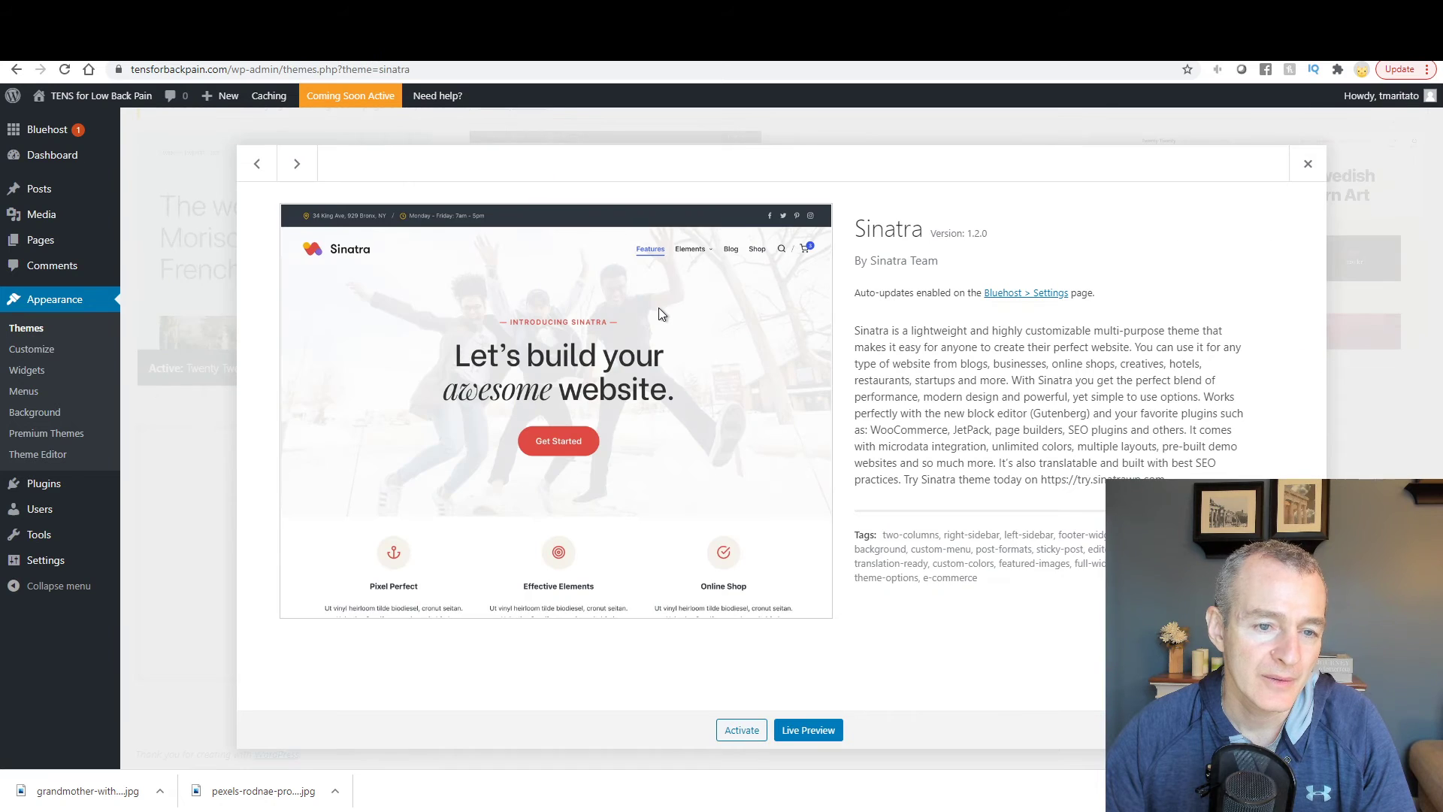
pyautogui.click(1298, 730)
pyautogui.press('Return')
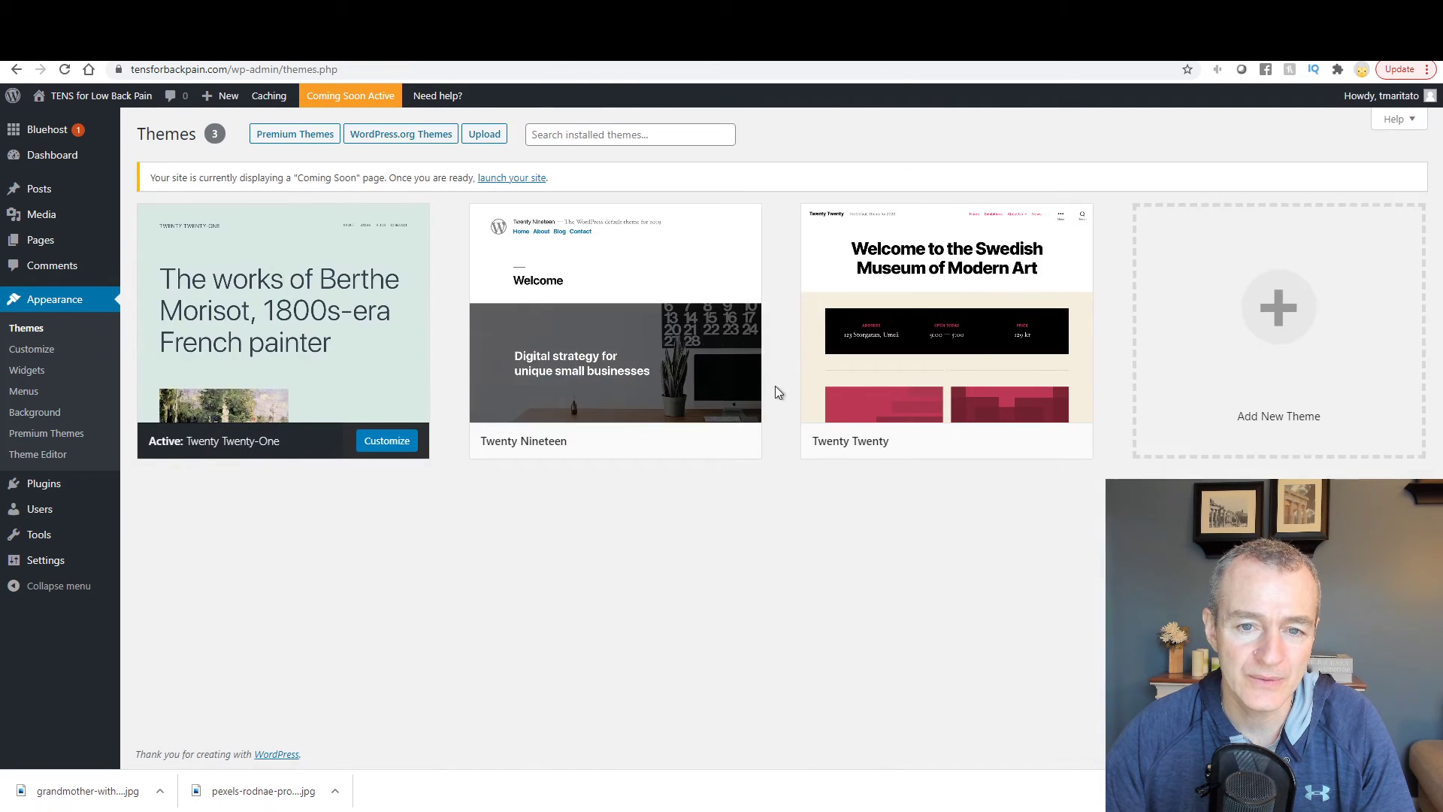
# Step: Delete the inactive Twenty Nineteen and Twenty Twenty themes
pyautogui.click(679, 353)
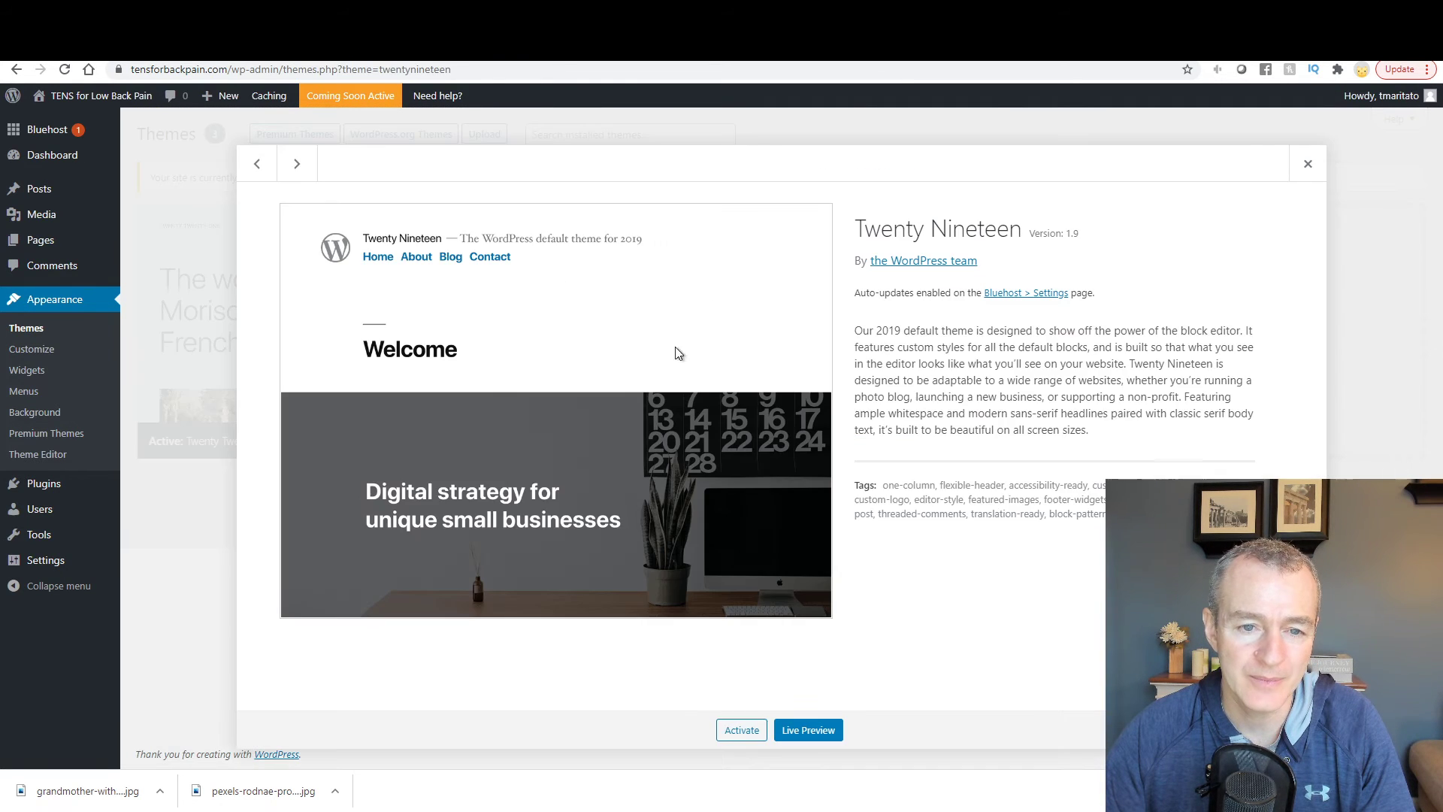
pyautogui.click(1299, 730)
pyautogui.press('Return')
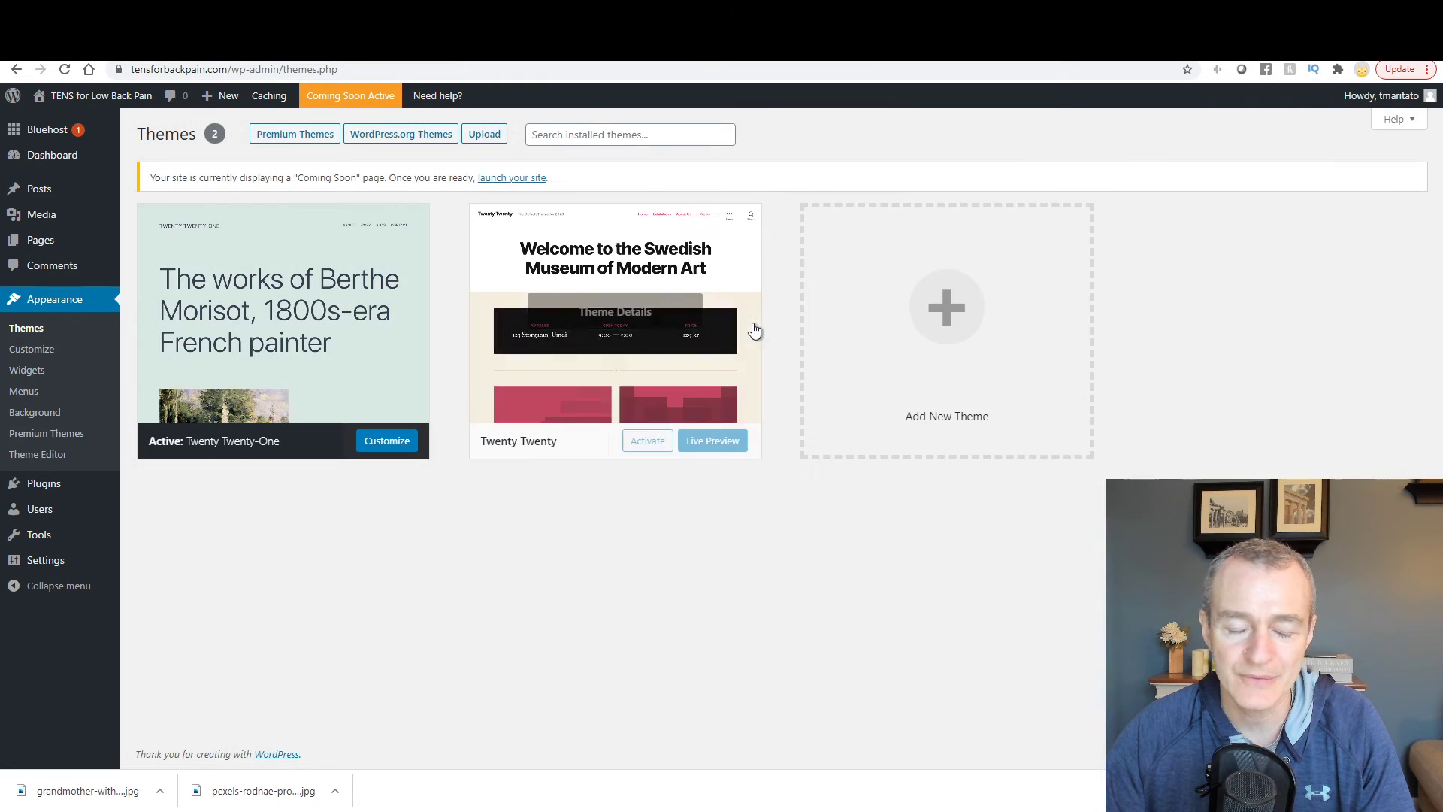
pyautogui.click(756, 330)
pyautogui.click(1299, 730)
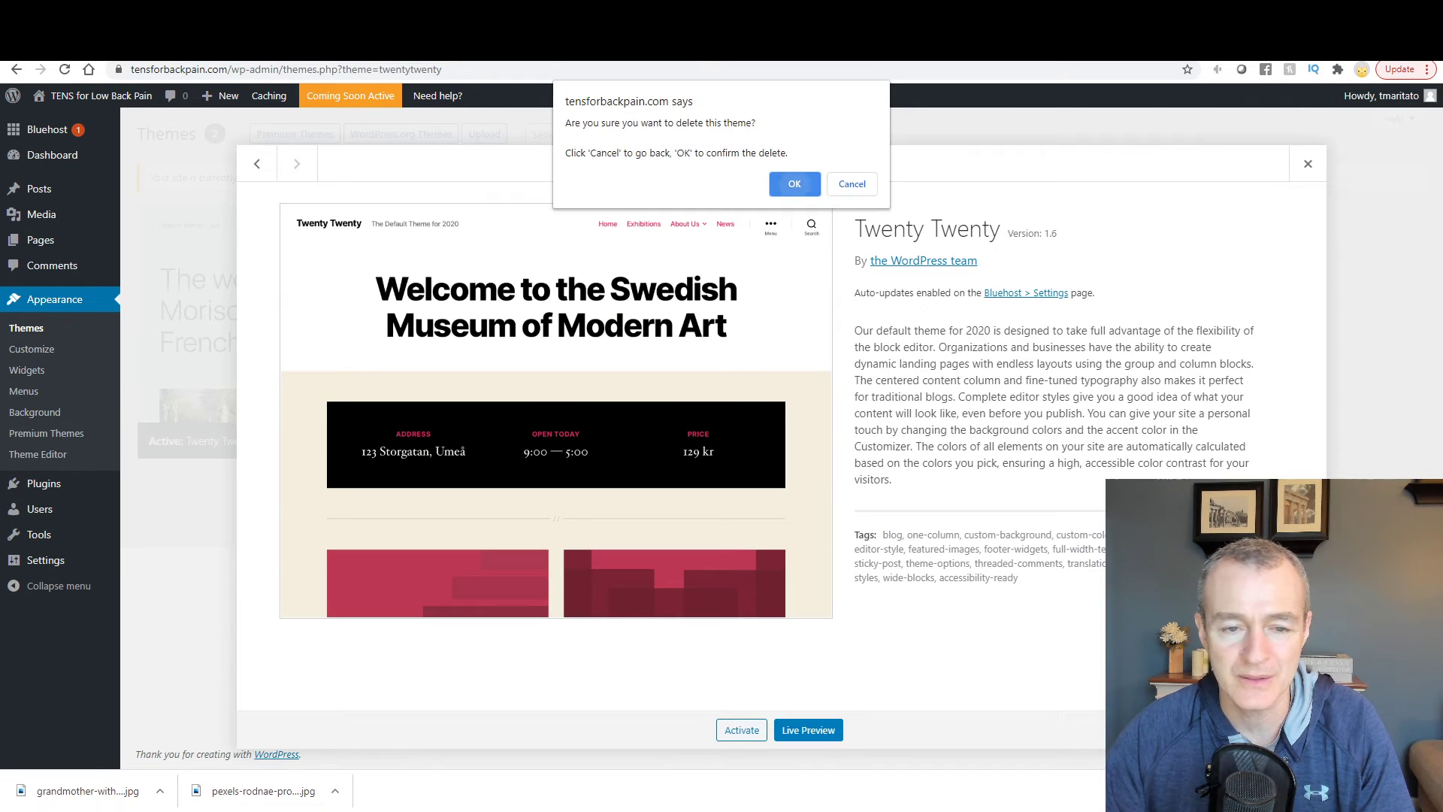
pyautogui.press('Return')
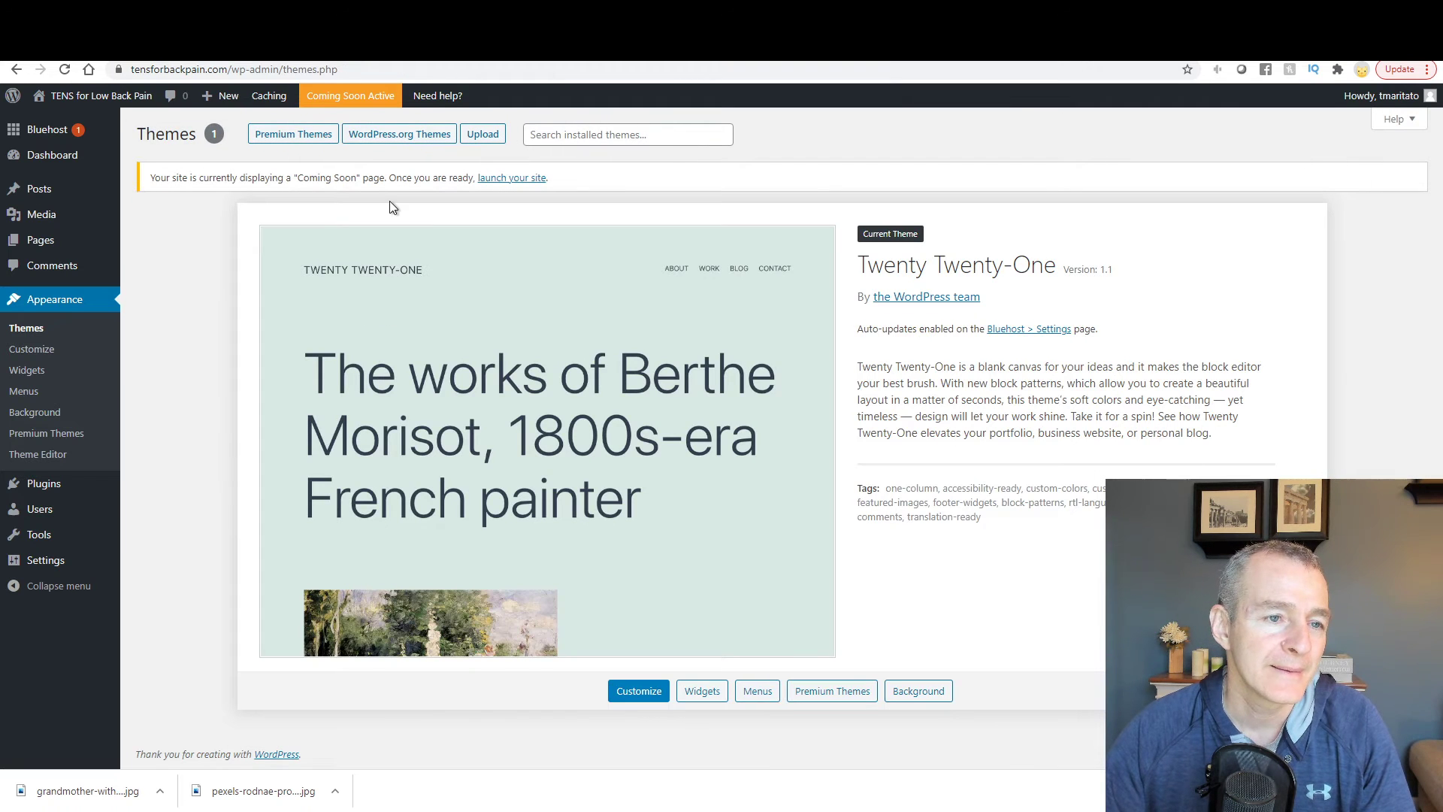
# Step: Upload the theme file "1 Divi-PTFUNNELSTheme.zip" and install it
pyautogui.click(482, 135)
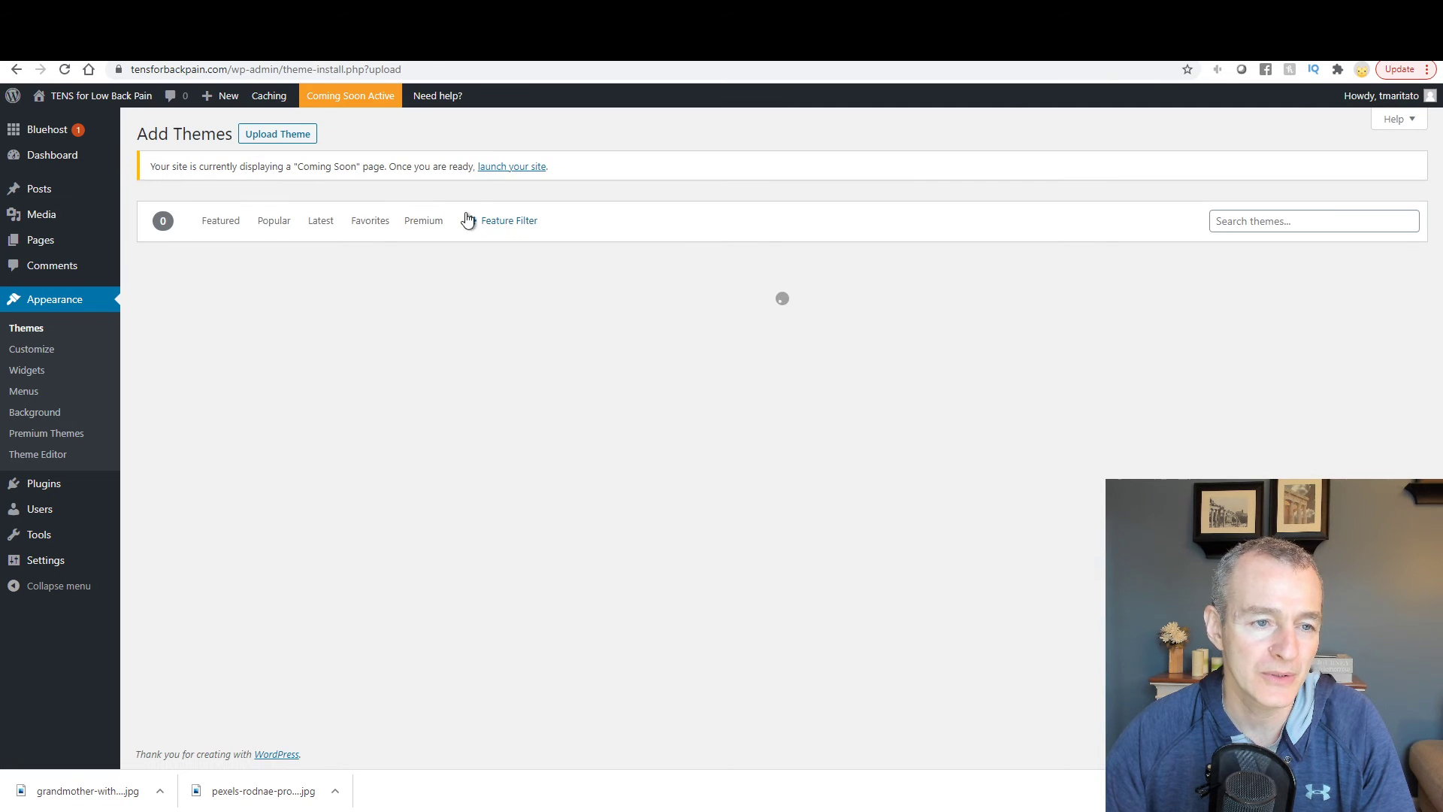
pyautogui.click(293, 142)
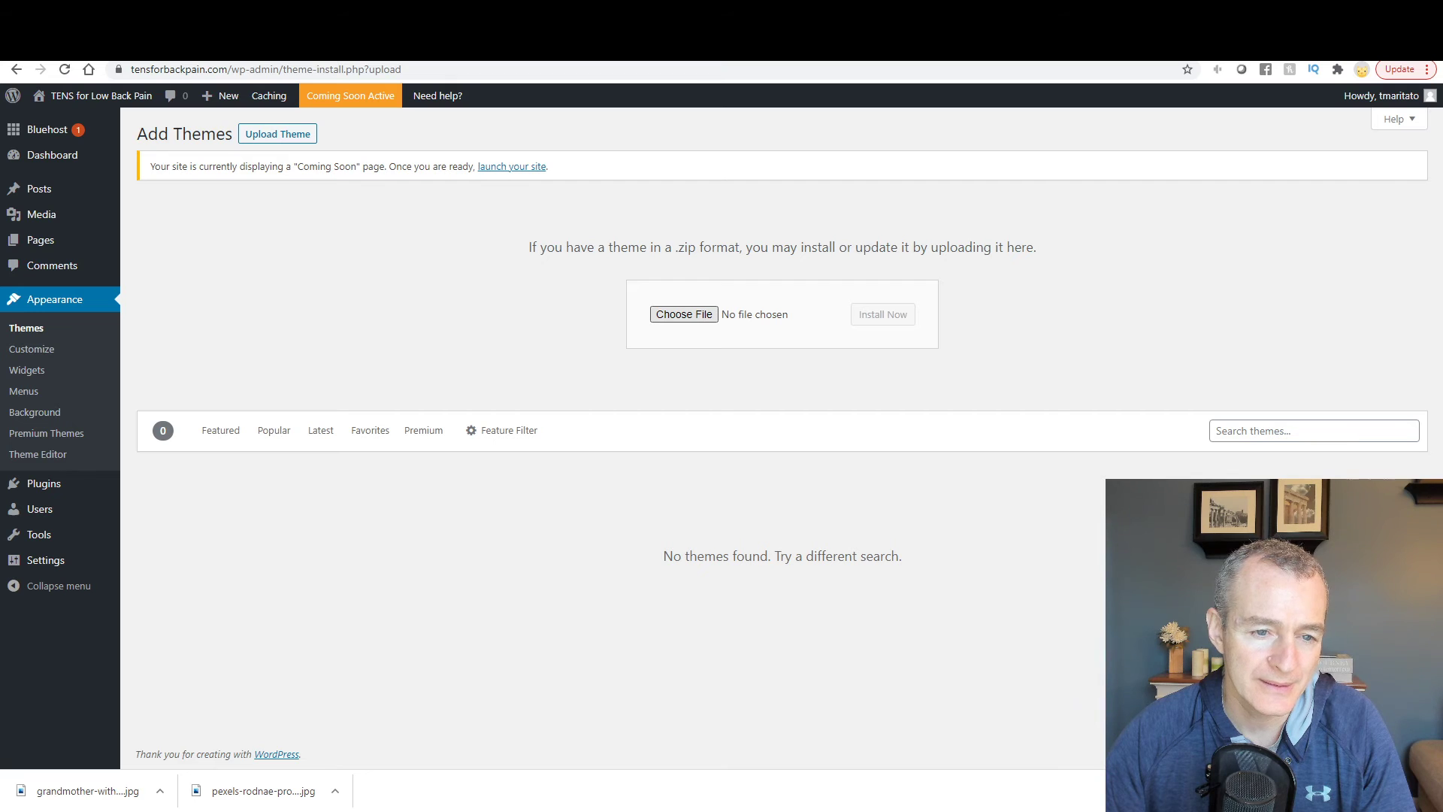
pyautogui.click(876, 664)
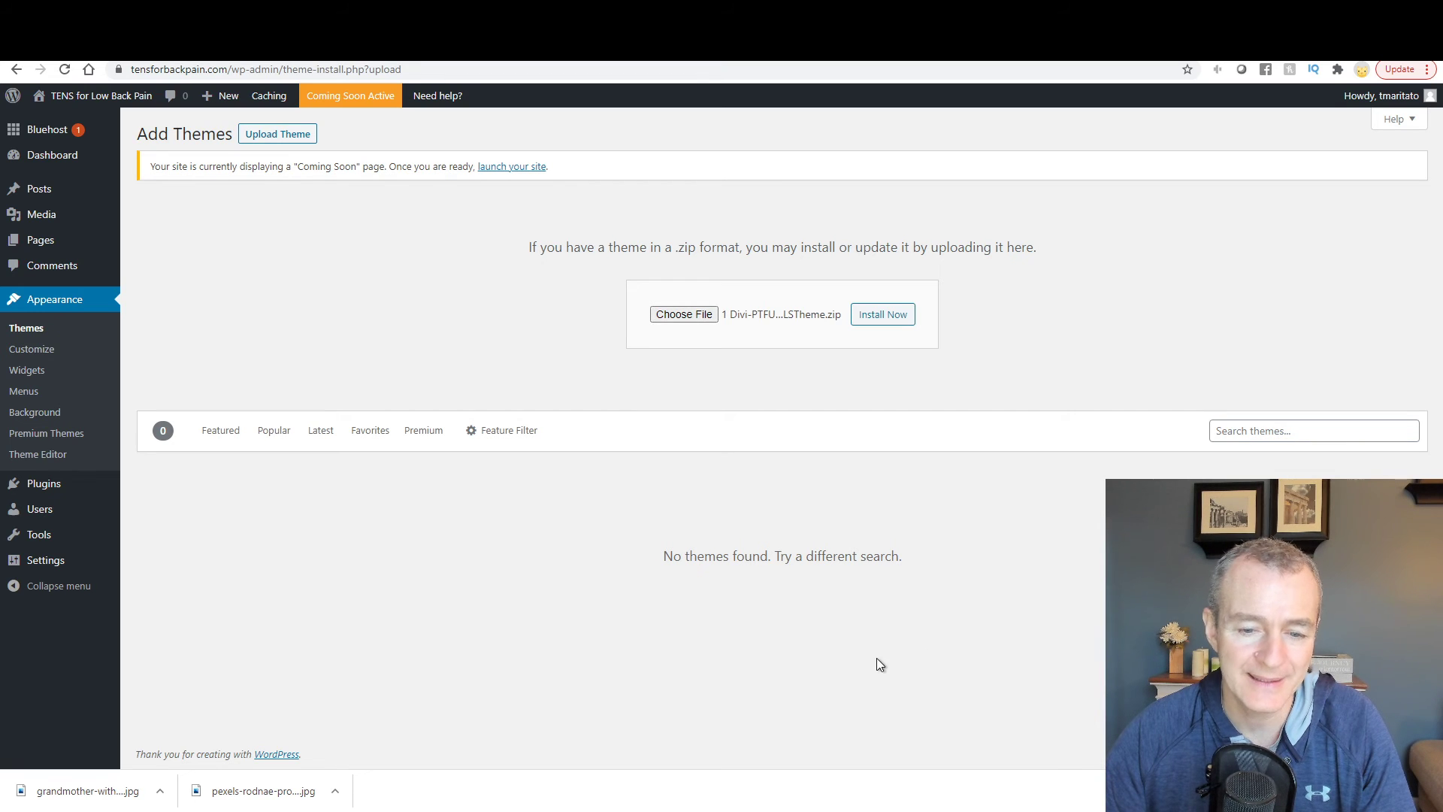
pyautogui.click(883, 314)
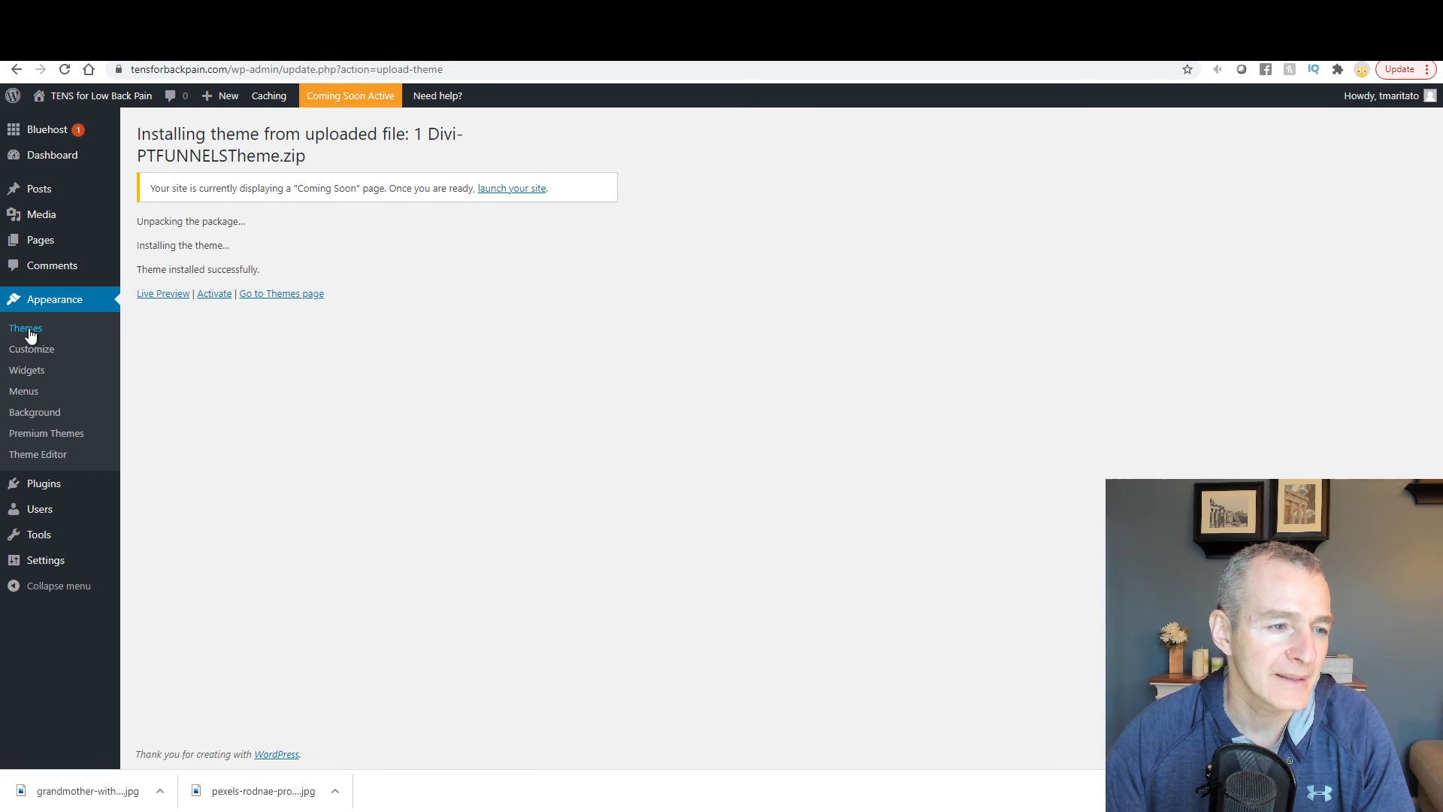
# Step: Return to the installed themes, then upload the "1 pt-spotlig...e Builder.zip" theme file and start installing it
pyautogui.click(56, 335)
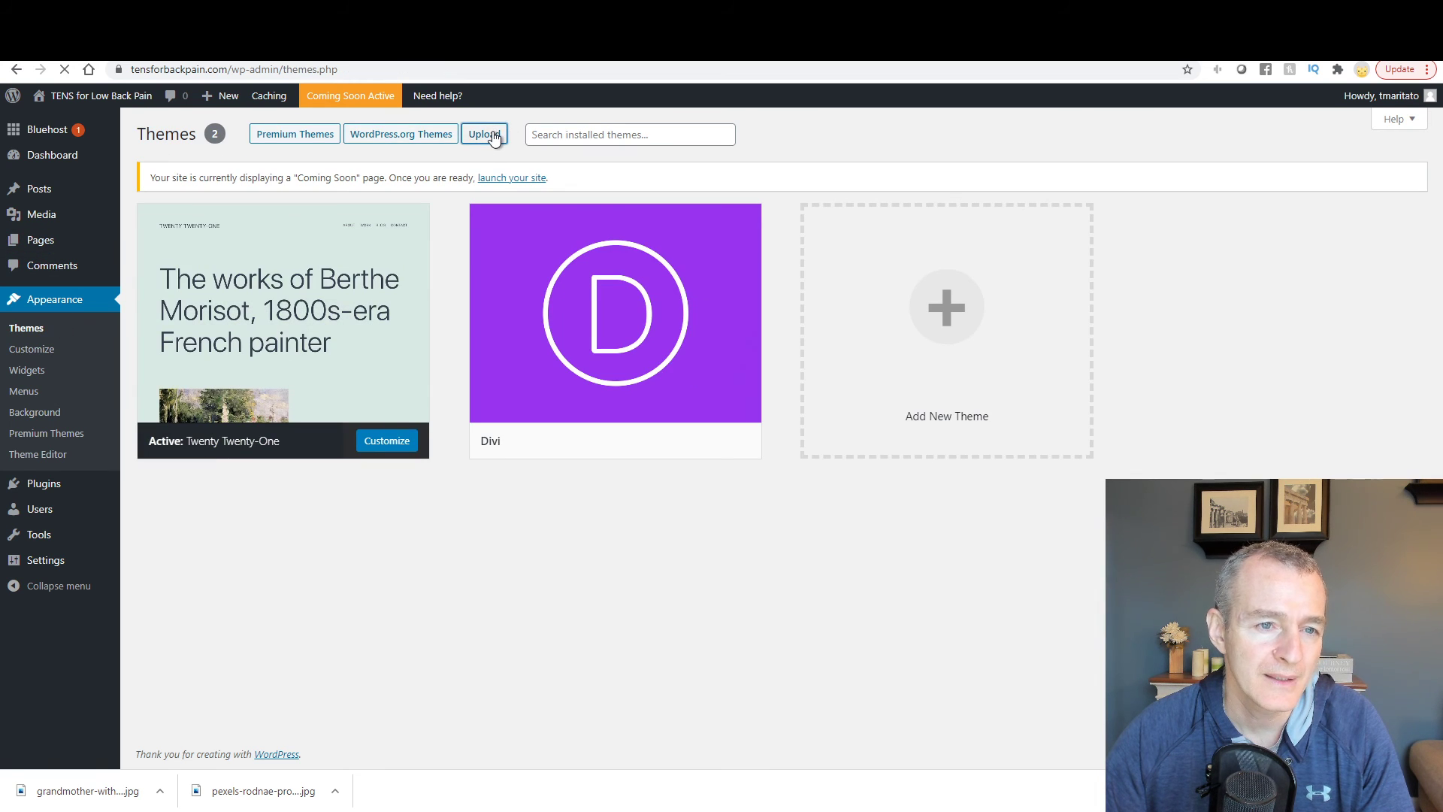
pyautogui.click(484, 135)
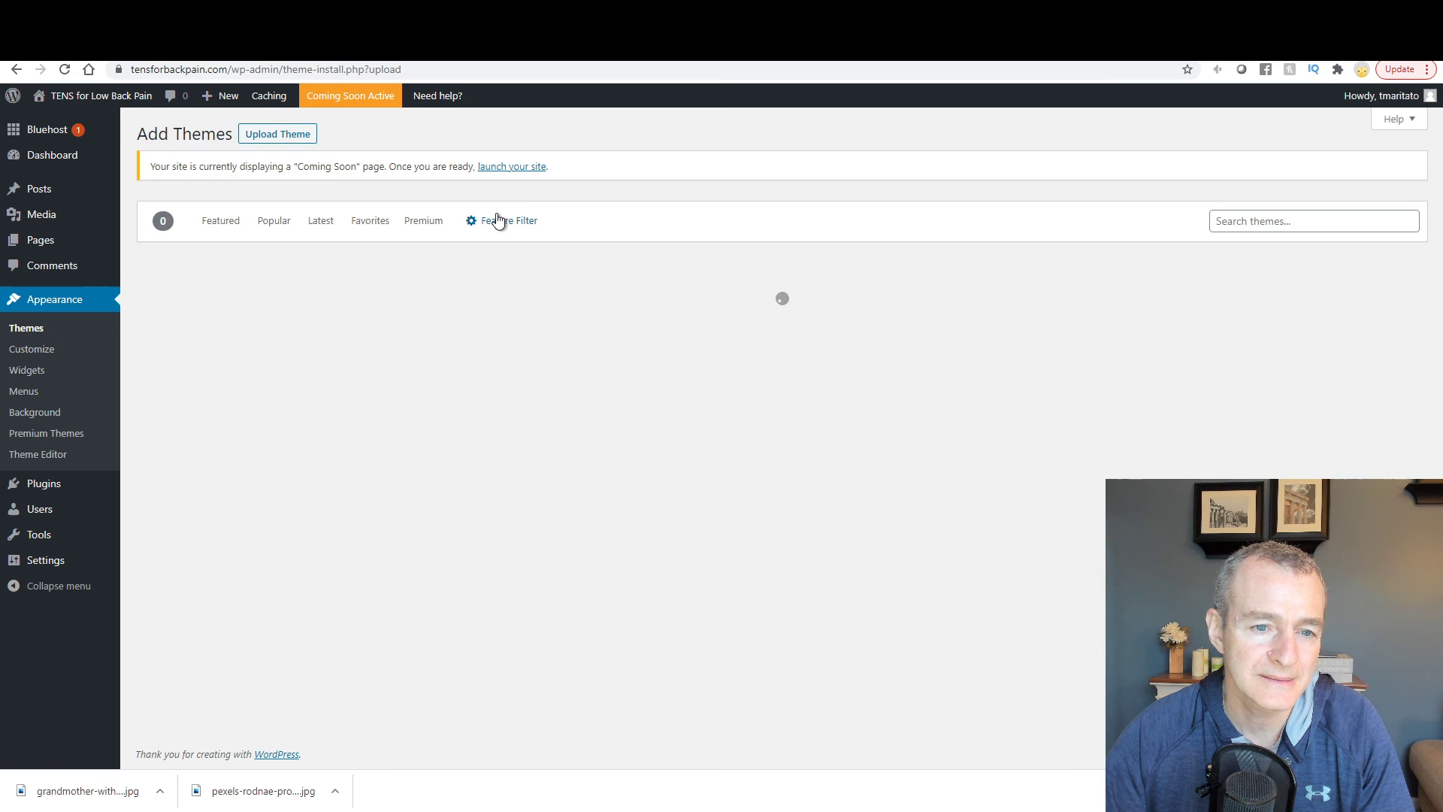
pyautogui.click(283, 140)
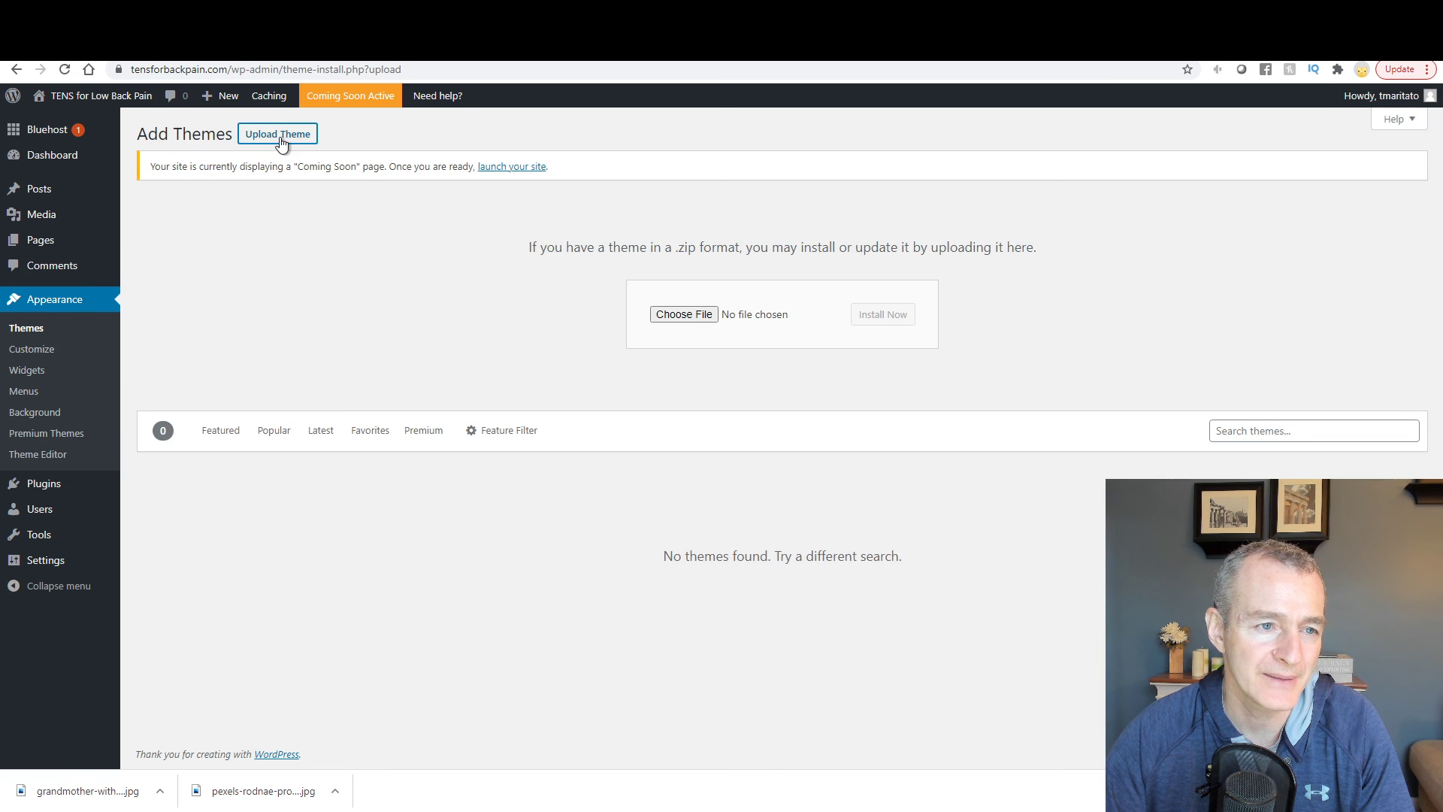
pyautogui.click(685, 314)
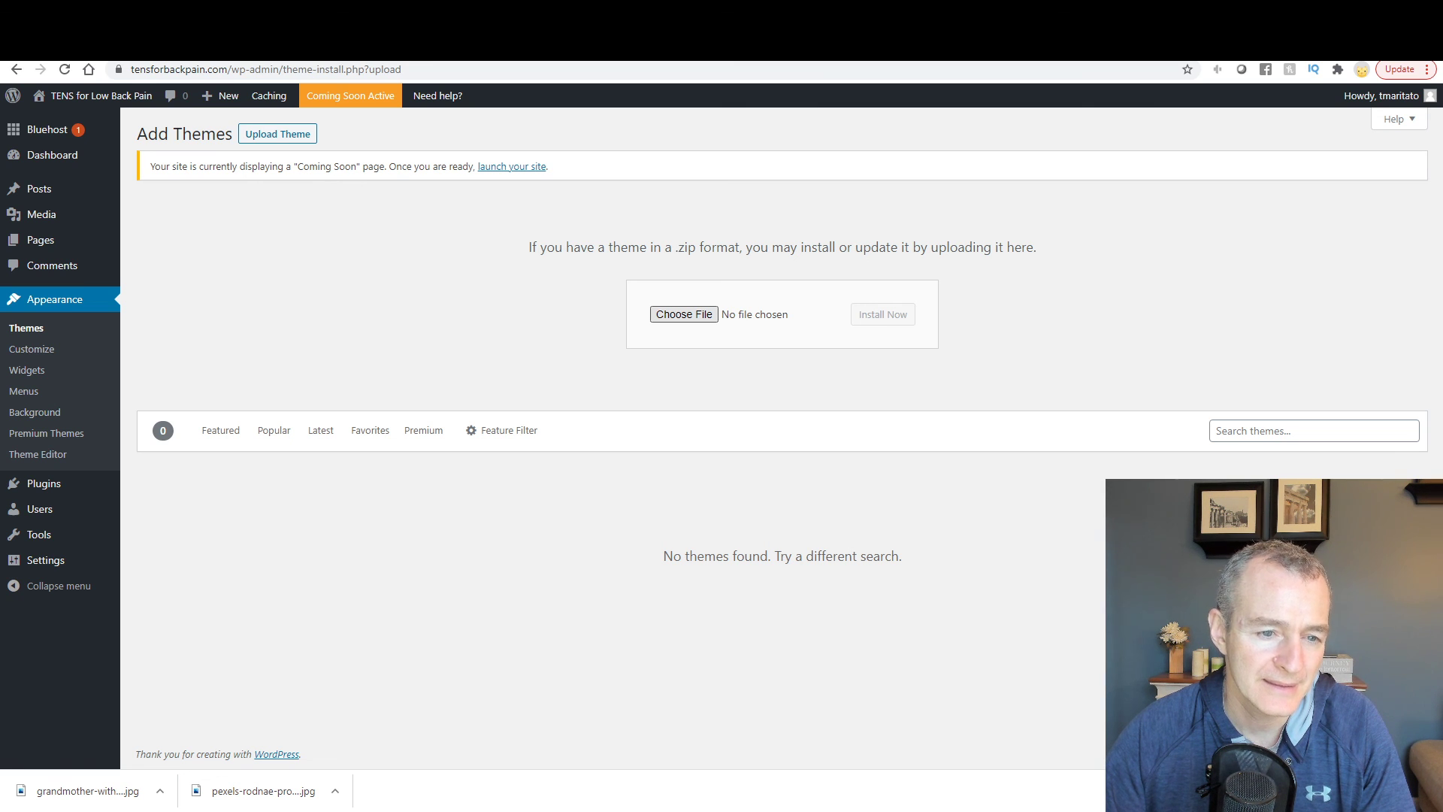
pyautogui.click(915, 649)
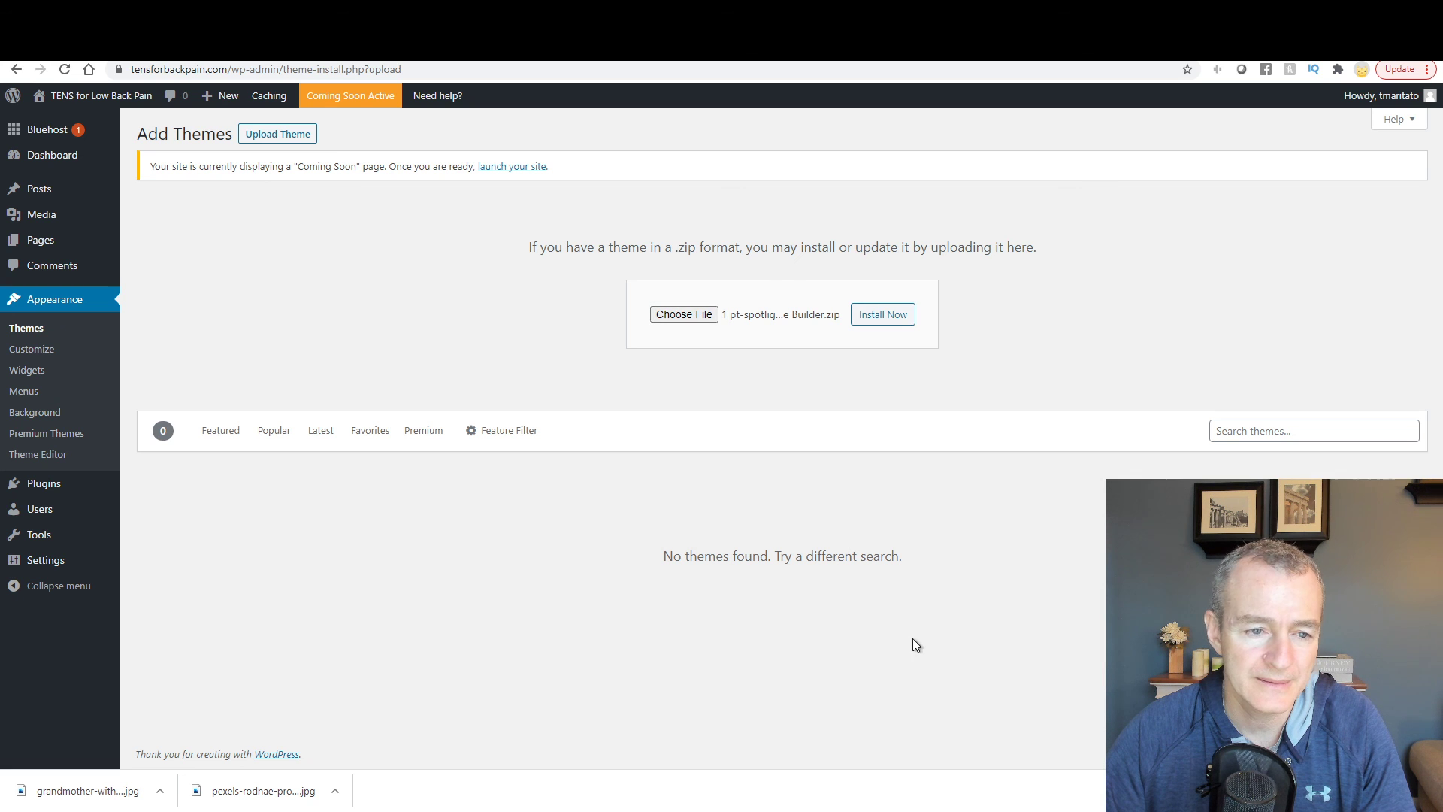
pyautogui.click(867, 316)
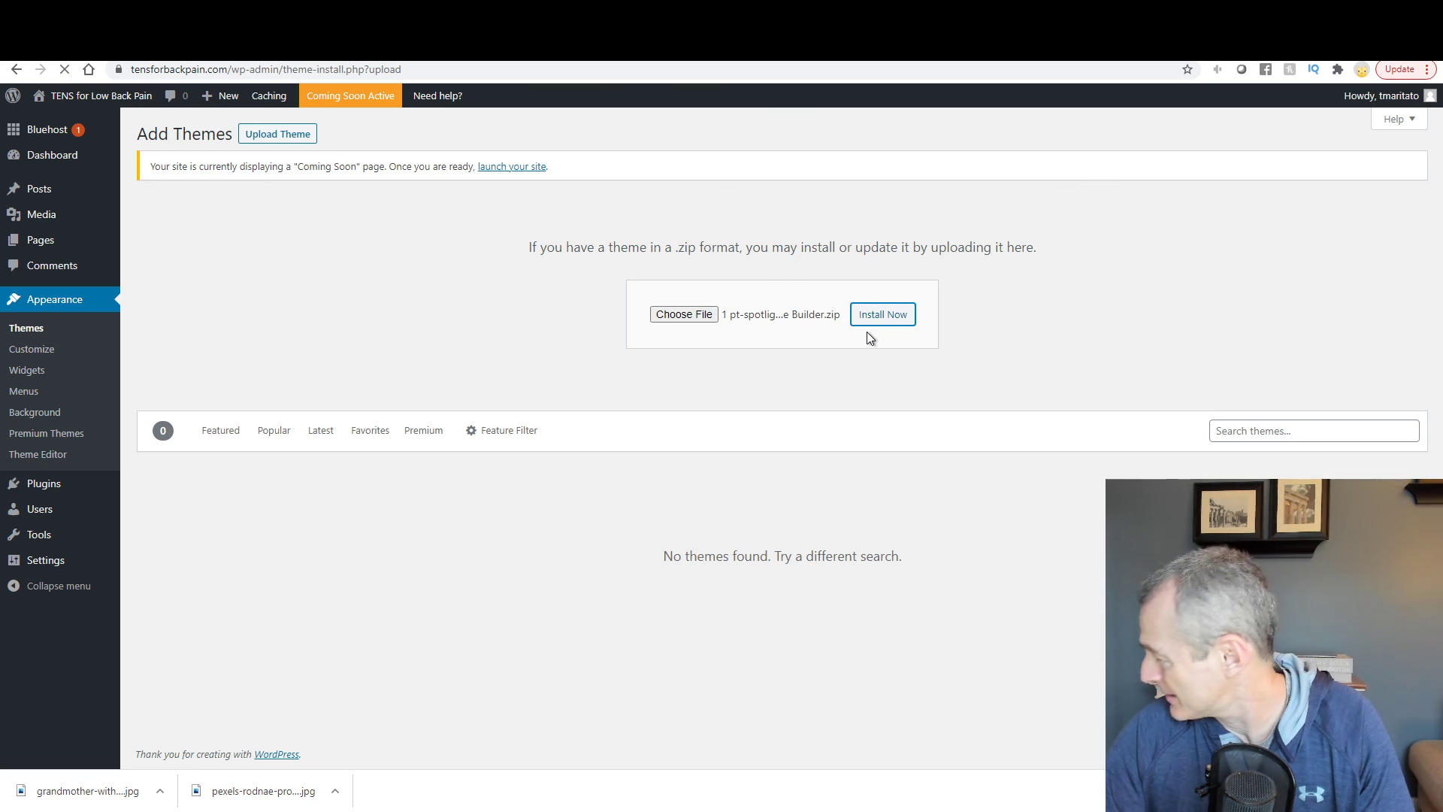